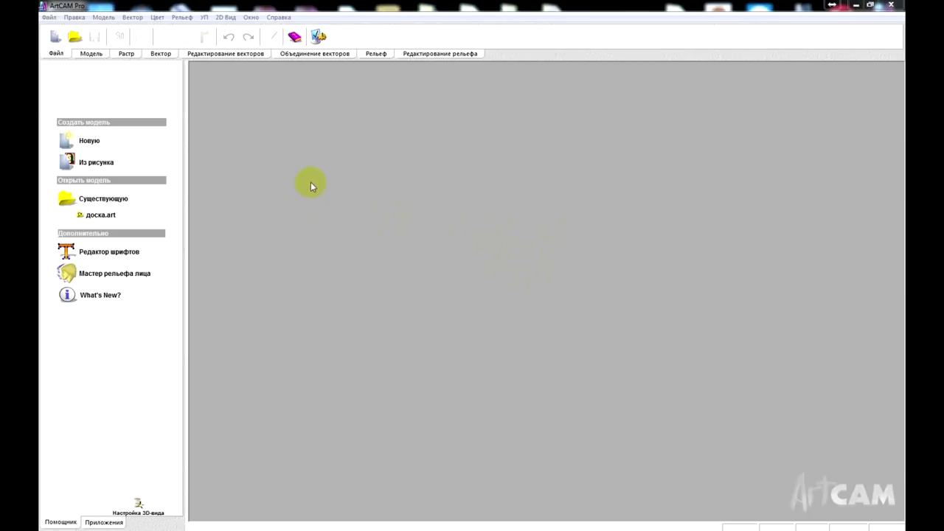
# - Create a new 300 × 300 mm model at 2004 × 2004 points and maximise its 2D view
pyautogui.click(89, 144)
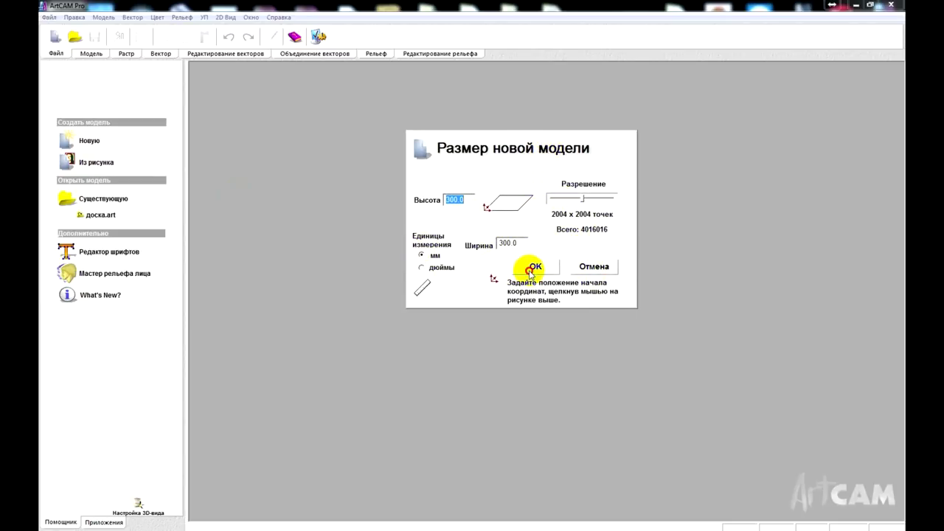
pyautogui.click(530, 272)
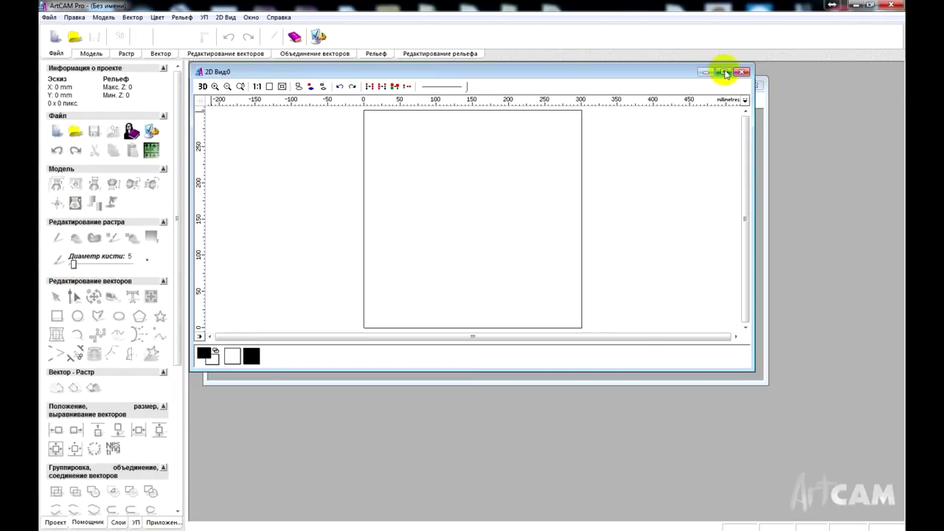
pyautogui.click(728, 72)
# - Import the 3D model wot-voin.stl from the desktop
pyautogui.click(61, 19)
pyautogui.moveTo(143, 135)
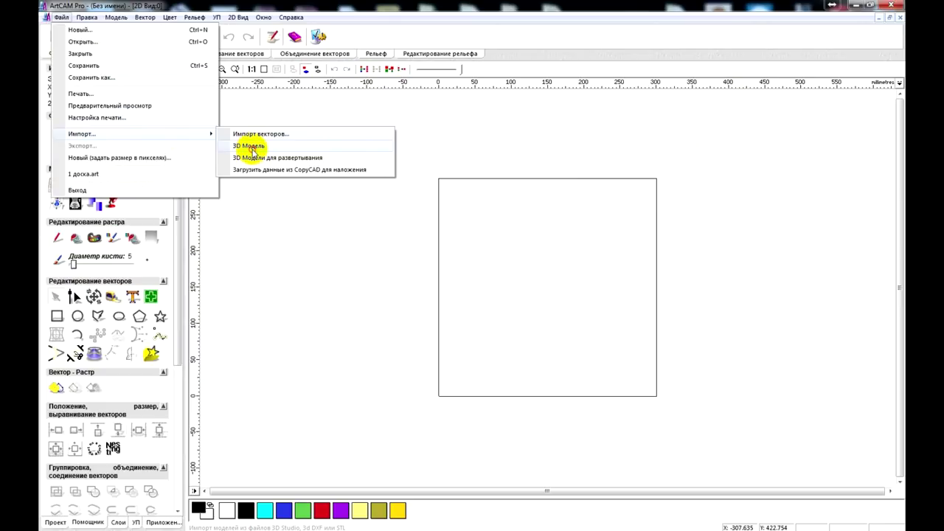
pyautogui.click(253, 149)
pyautogui.moveTo(586, 267); pyautogui.dragTo(585, 406)
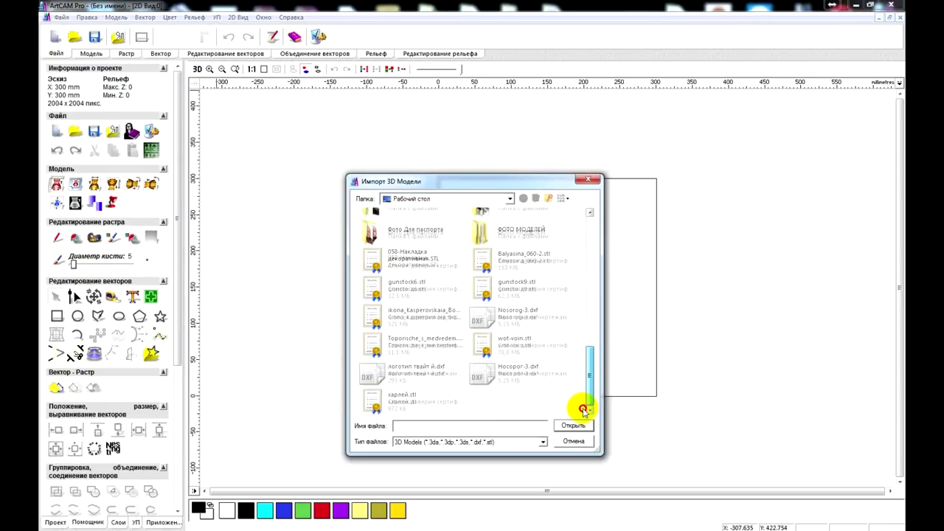
pyautogui.click(515, 346)
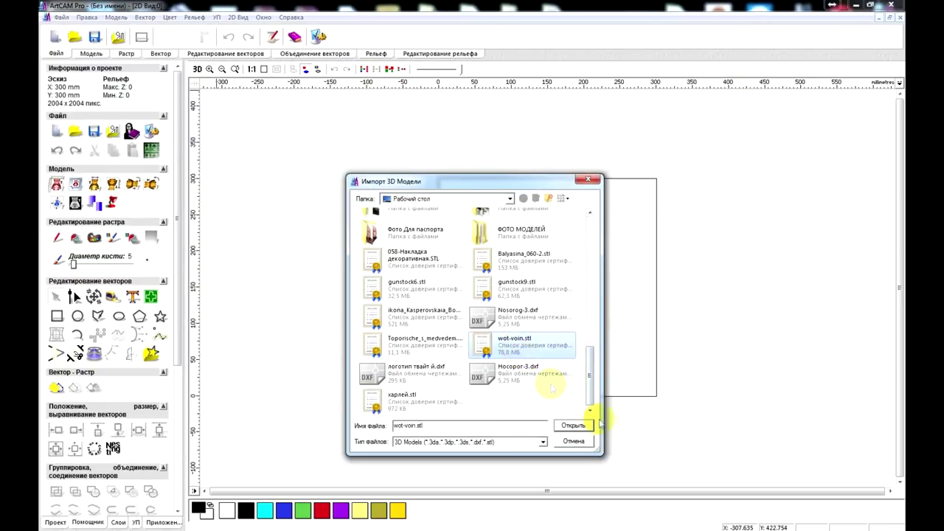
pyautogui.click(573, 425)
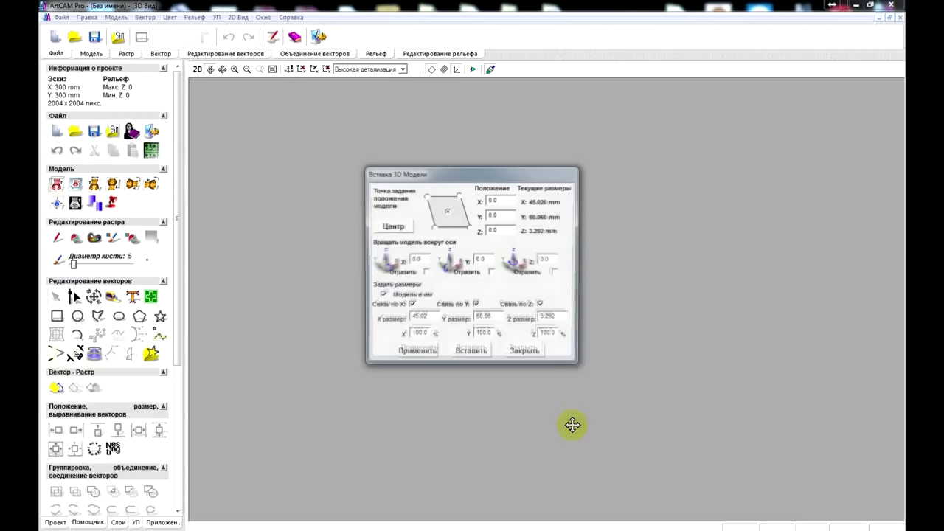
# - Centre the imported emblem on the plate in the 3D insertion settings
pyautogui.moveTo(550, 174); pyautogui.dragTo(328, 167)
pyautogui.moveTo(522, 459); pyautogui.dragTo(402, 398)
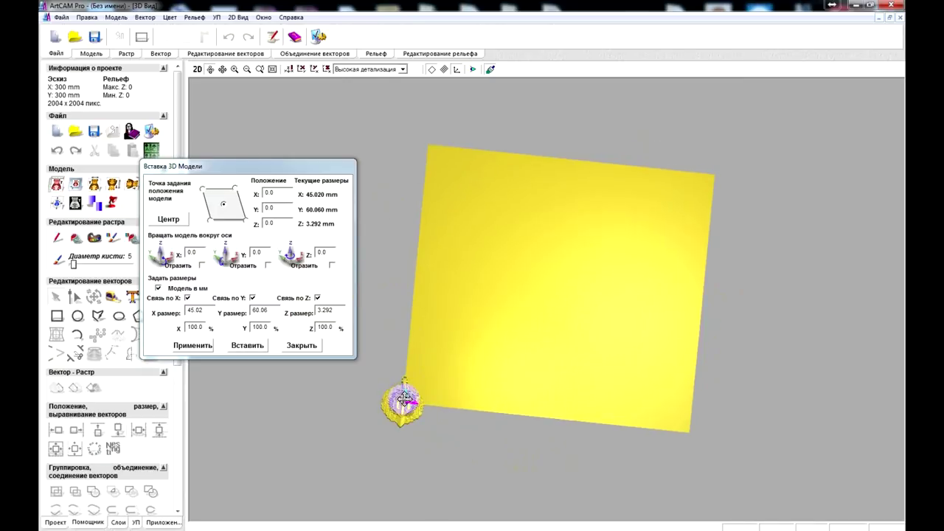
pyautogui.click(171, 220)
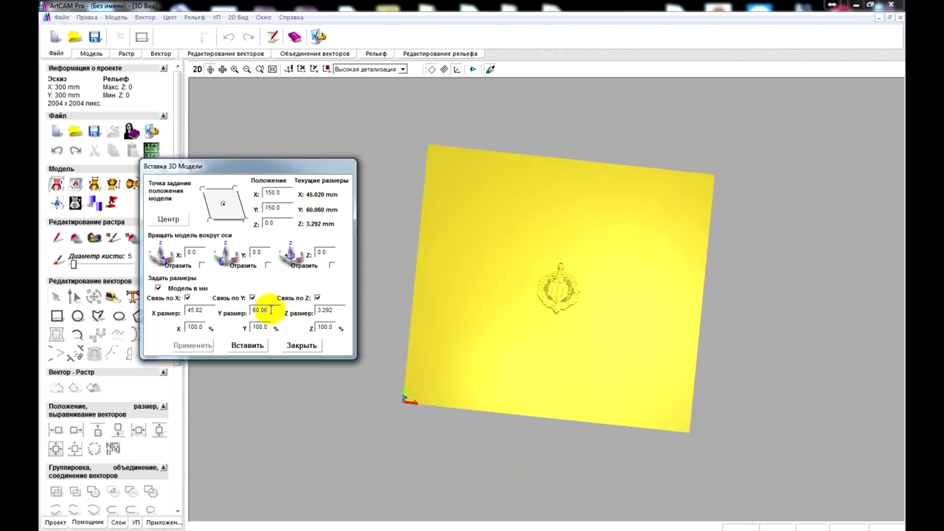
# - Scale the emblem proportionally to a Y size of 200 mm and apply it
pyautogui.moveTo(272, 310); pyautogui.dragTo(234, 313)
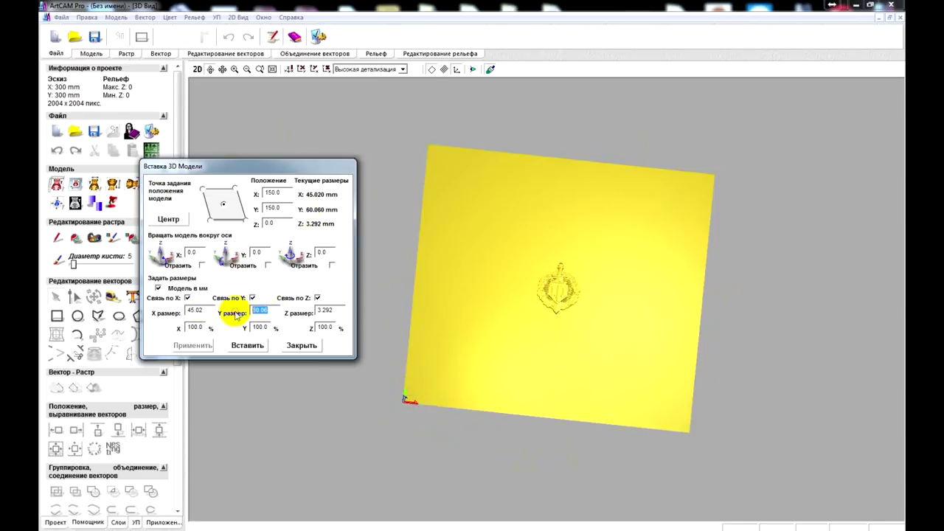
pyautogui.write('2')
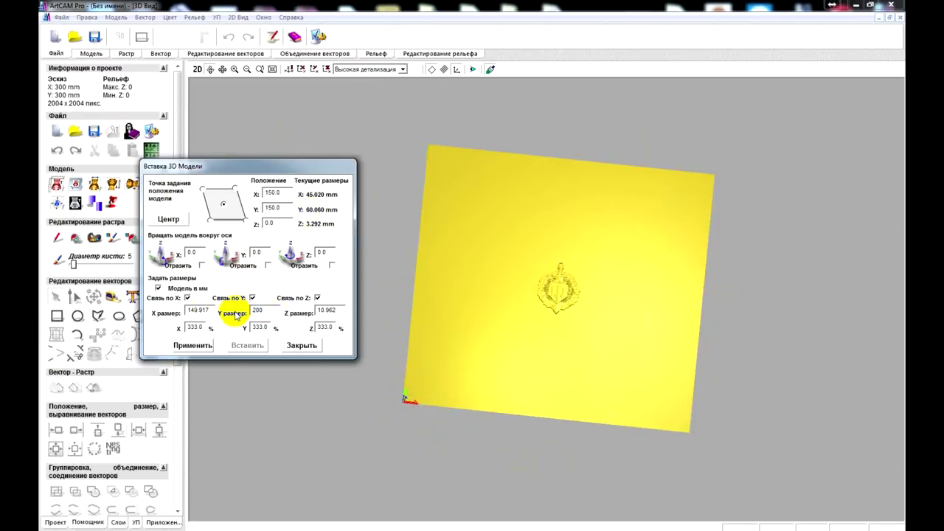
pyautogui.write('00')
pyautogui.press('Tab')
pyautogui.click(191, 346)
pyautogui.moveTo(433, 375); pyautogui.dragTo(472, 412)
# - Scale the emblem proportionally to a Y size of 250 mm and set its Z position to 0
pyautogui.moveTo(273, 309); pyautogui.dragTo(213, 313)
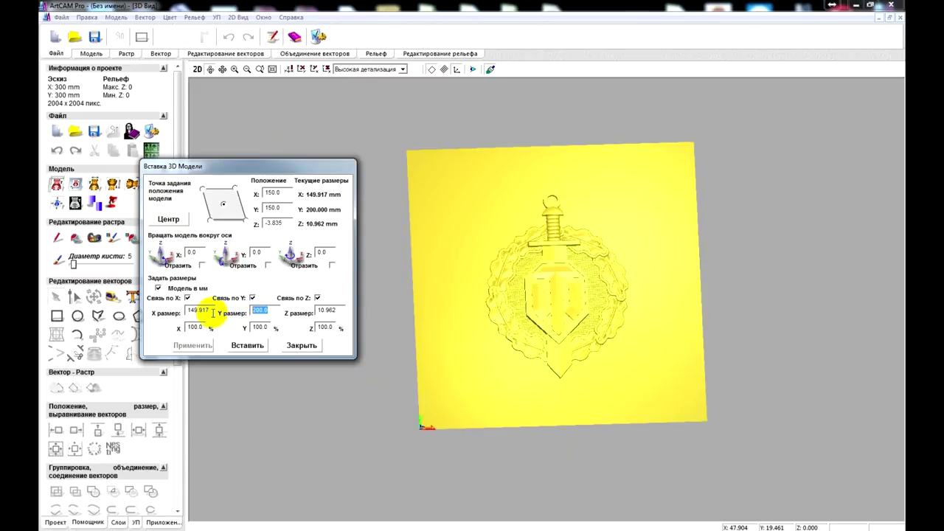
pyautogui.write('250')
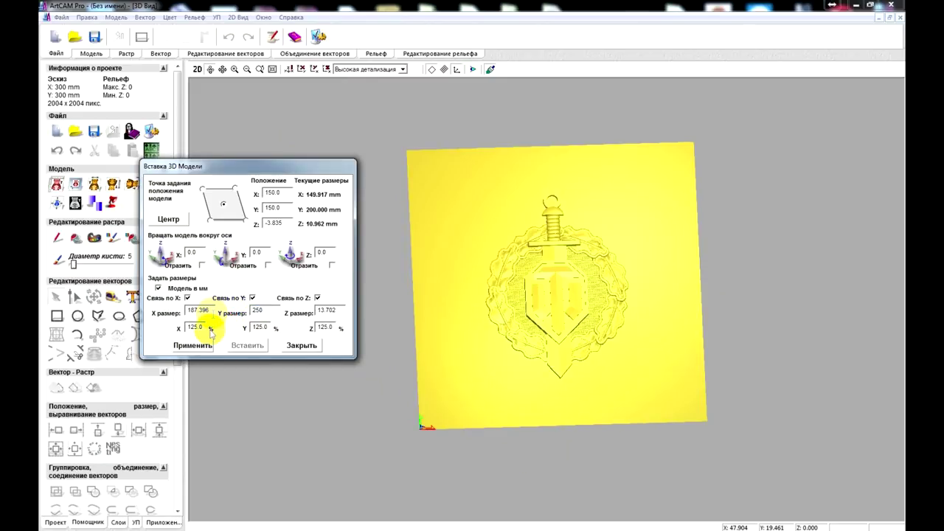
pyautogui.click(201, 346)
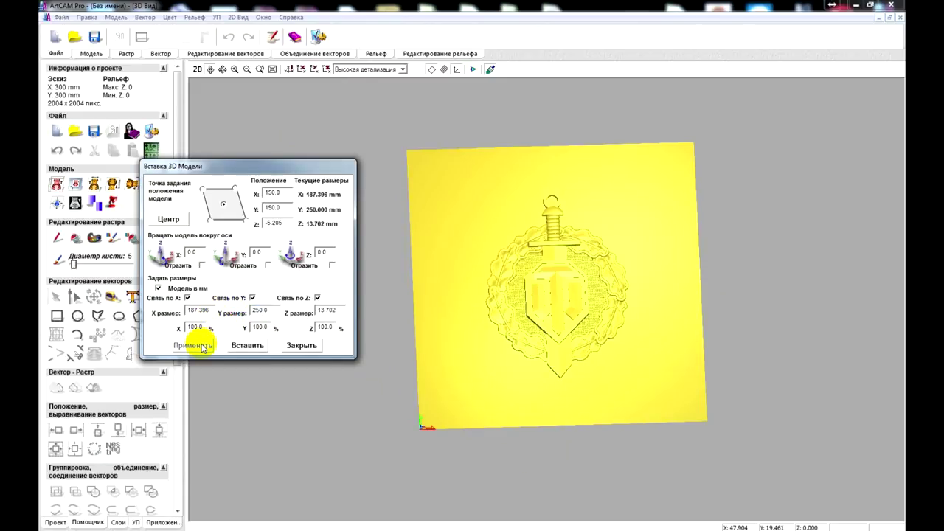
pyautogui.doubleClick(286, 225)
pyautogui.write('0')
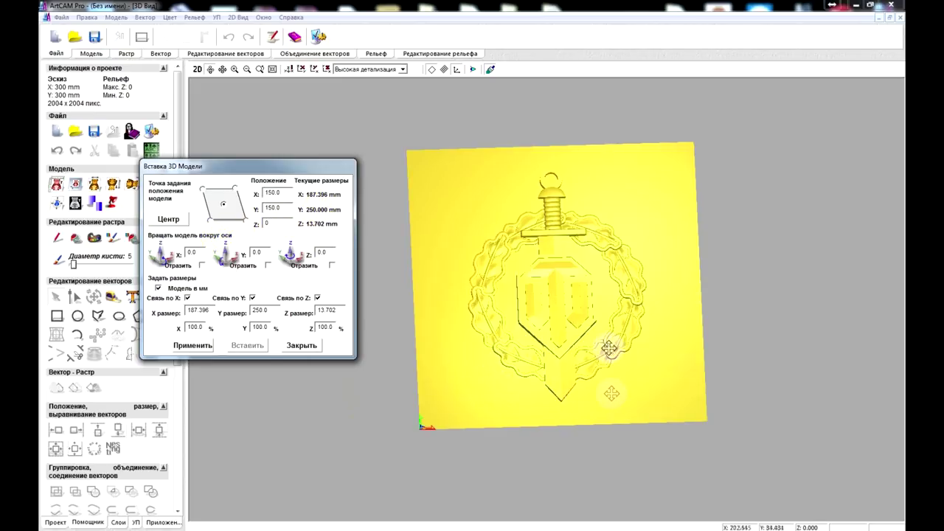
pyautogui.moveTo(626, 381); pyautogui.dragTo(521, 260)
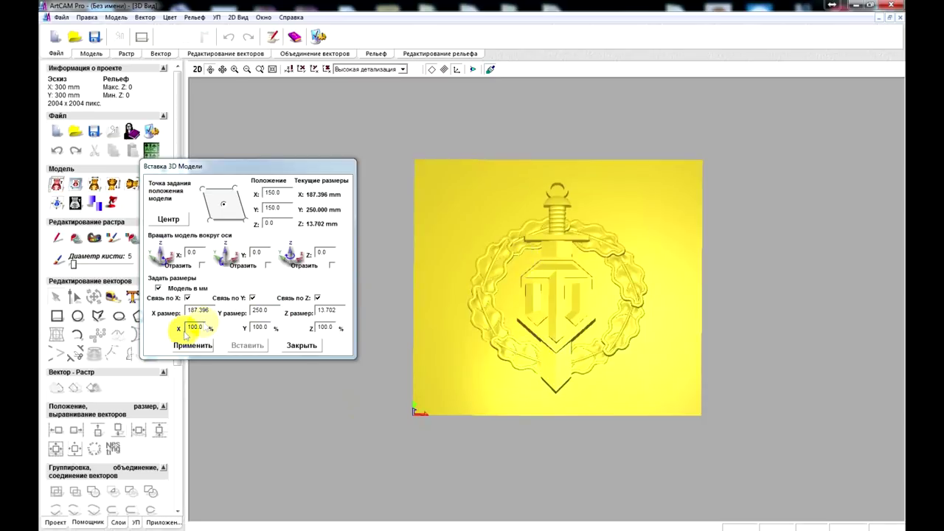
pyautogui.click(181, 346)
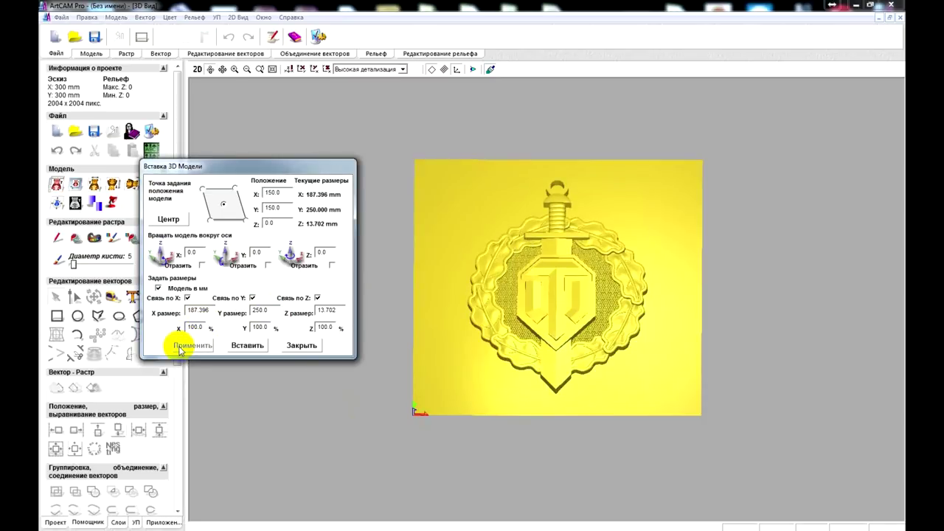
pyautogui.moveTo(541, 390); pyautogui.dragTo(543, 457)
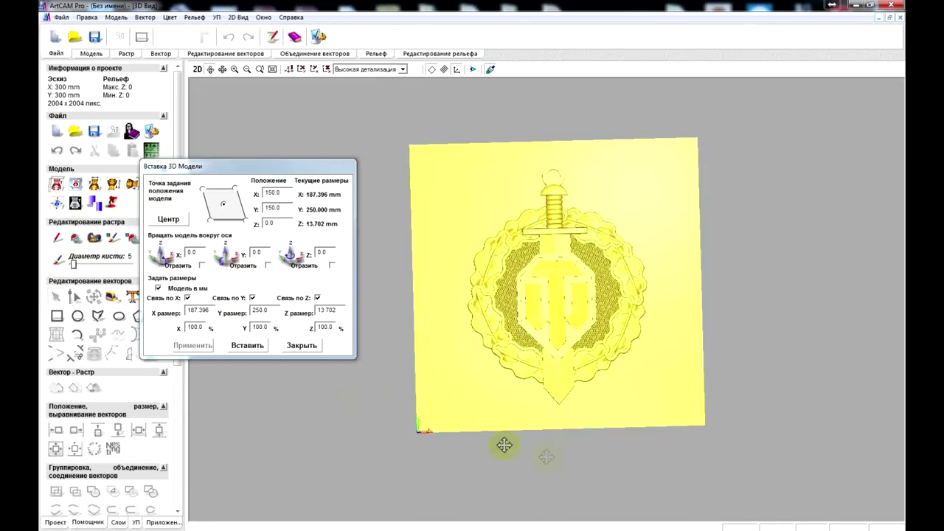
# - Shift the emblem down the plate, trying a Y position of 120 mm before applying 130 mm
pyautogui.doubleClick(285, 210)
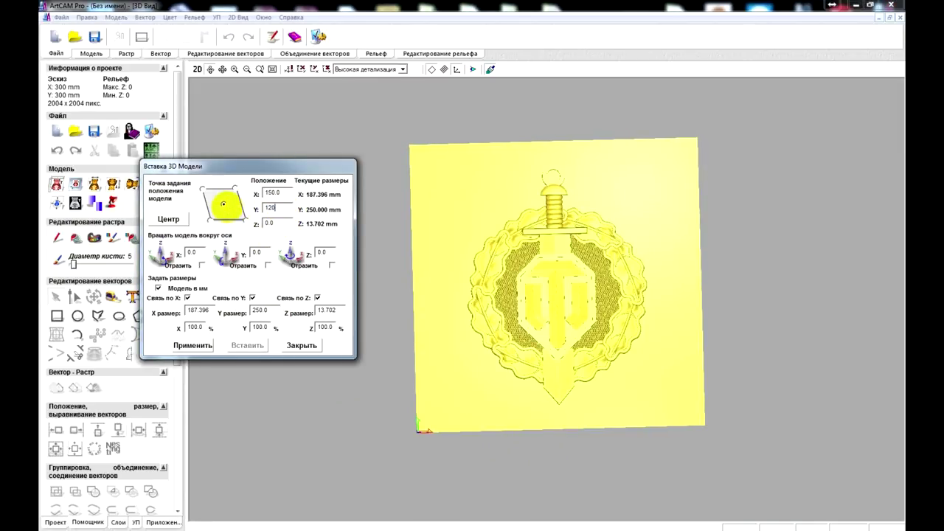
pyautogui.click(205, 347)
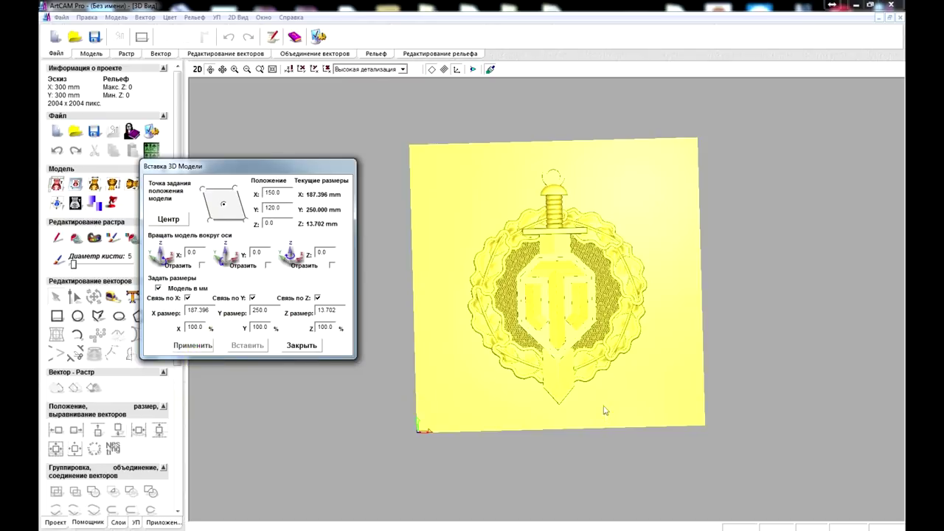
pyautogui.click(276, 207)
pyautogui.doubleClick(274, 207)
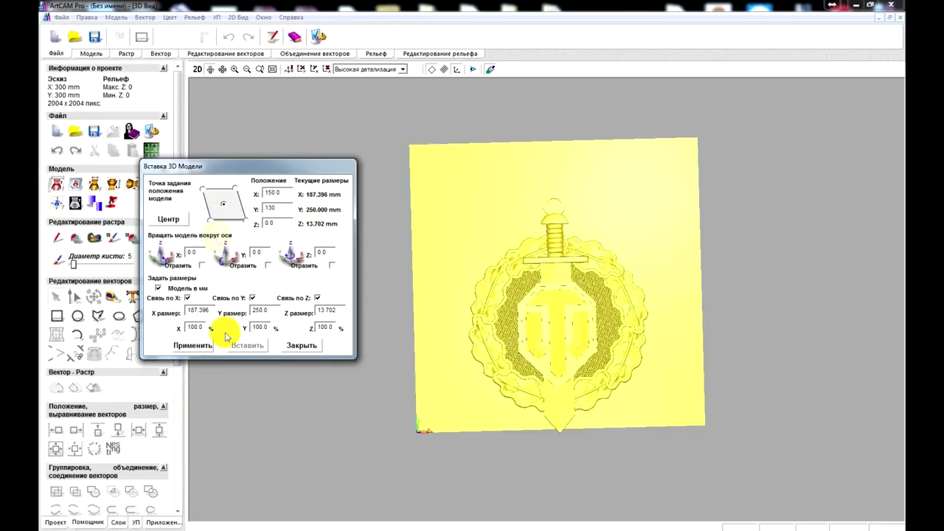
pyautogui.click(209, 345)
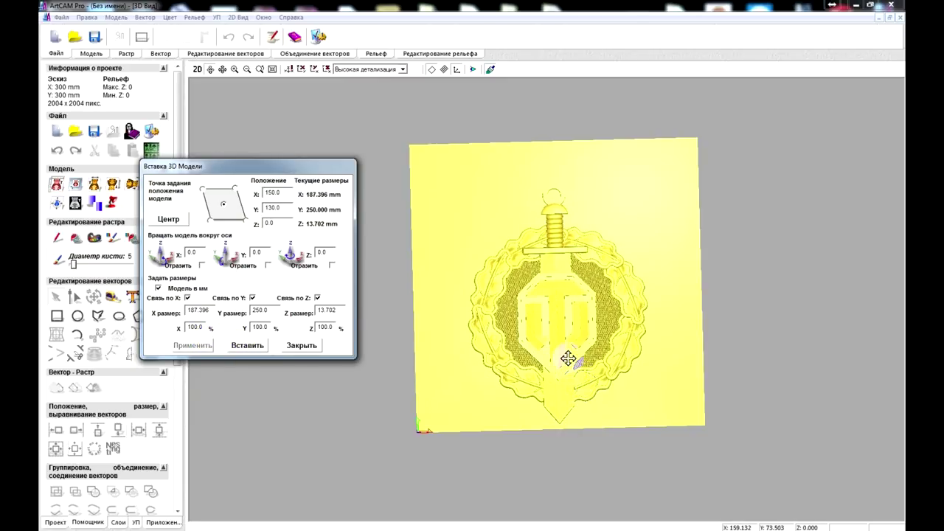
# - Unlink the Z scaling and apply a Z size of 14 mm to the emblem
pyautogui.click(327, 310)
pyautogui.click(328, 298)
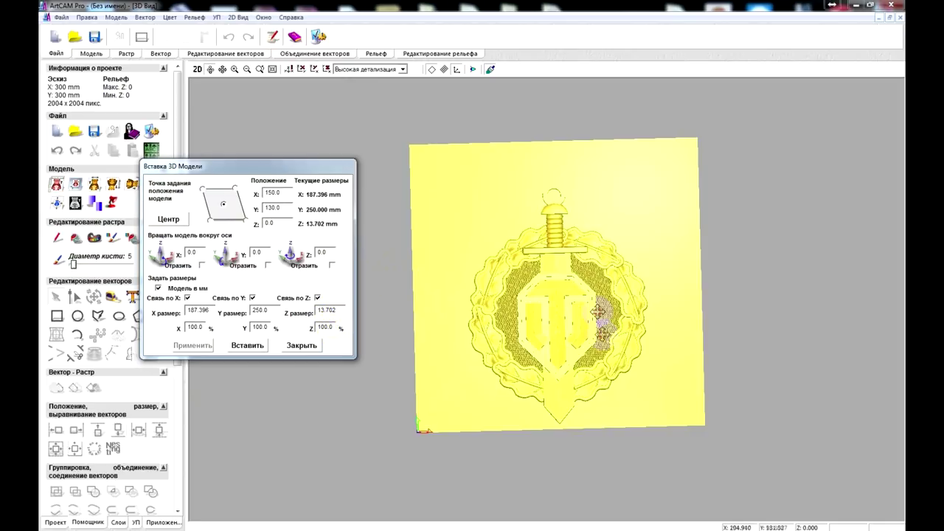
pyautogui.click(318, 298)
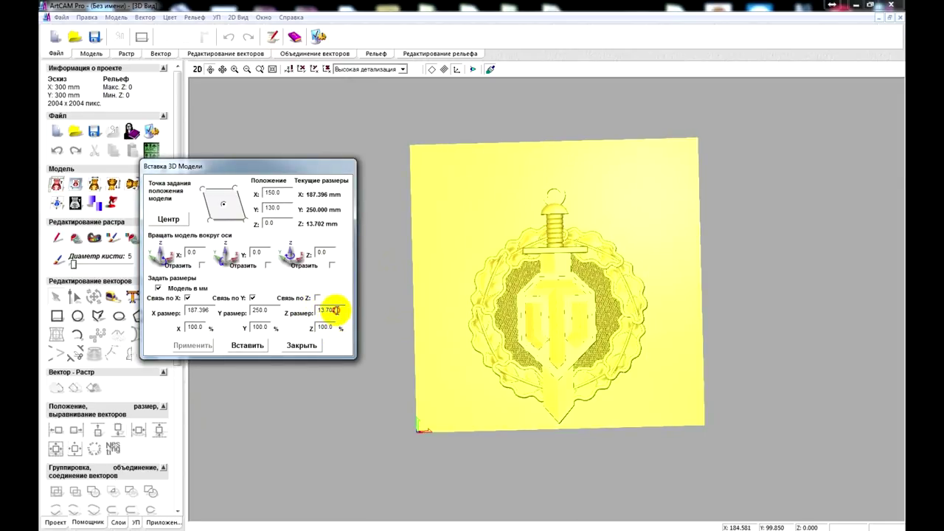
pyautogui.doubleClick(334, 310)
pyautogui.write('1')
pyautogui.press('Return')
pyautogui.click(194, 345)
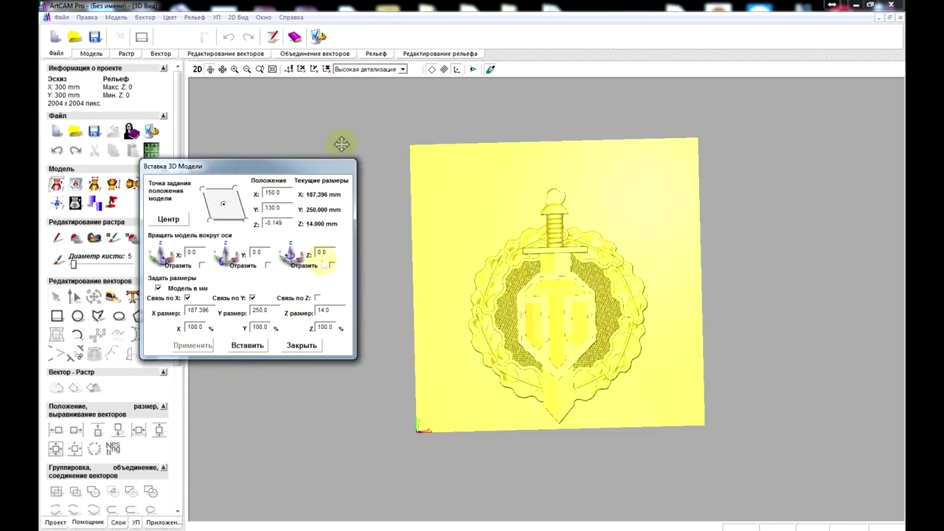
# - Set the emblem's Z position to 0 and insert it into the relief, closing the insertion settings
pyautogui.click(129, 223)
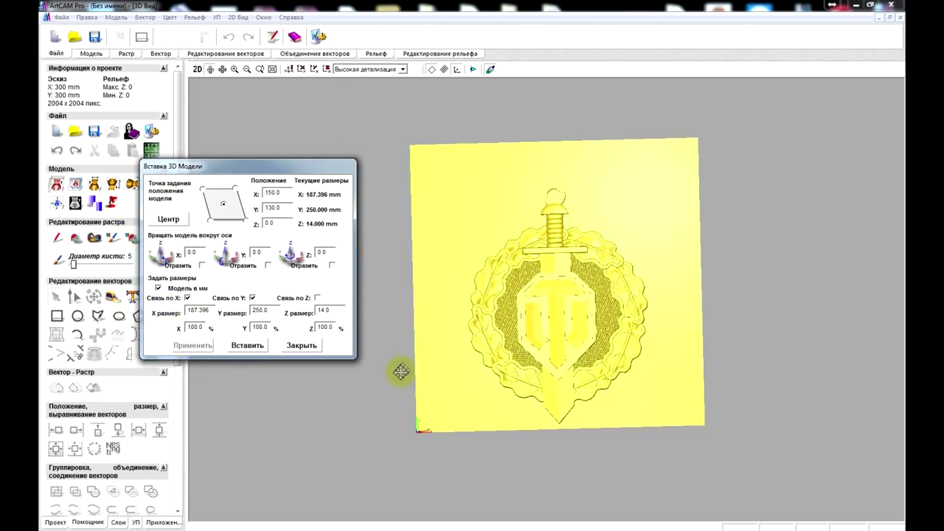
pyautogui.moveTo(615, 267)
pyautogui.mouseDown()
pyautogui.moveTo(622, 320)
pyautogui.moveTo(599, 395)
pyautogui.moveTo(645, 400)
pyautogui.mouseUp()
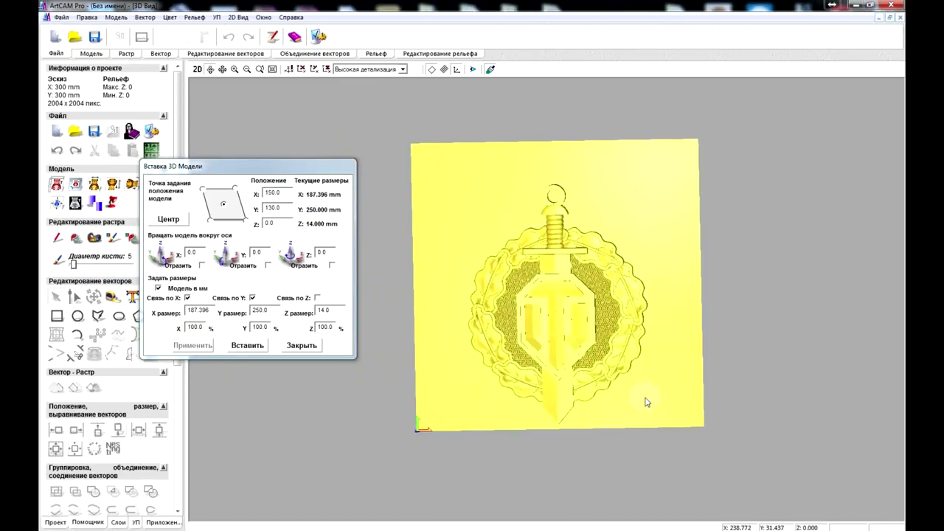
pyautogui.click(244, 351)
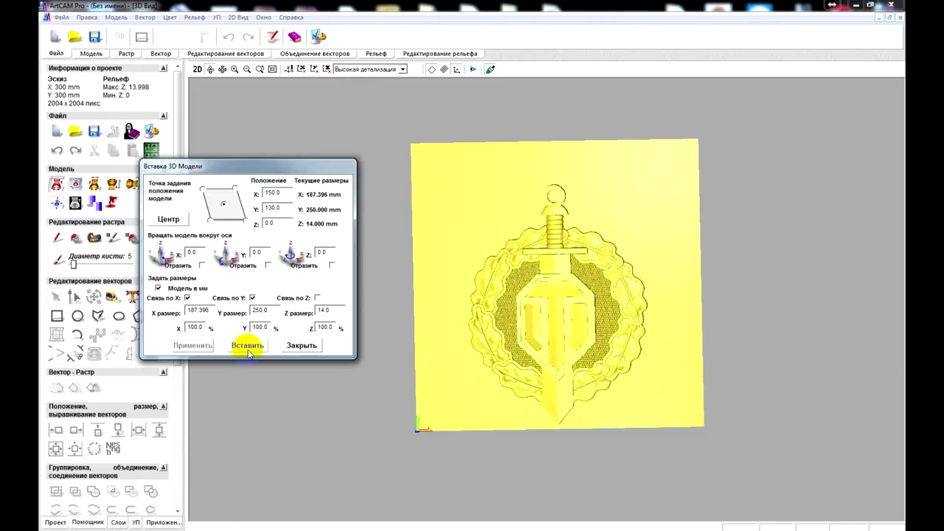
pyautogui.click(301, 343)
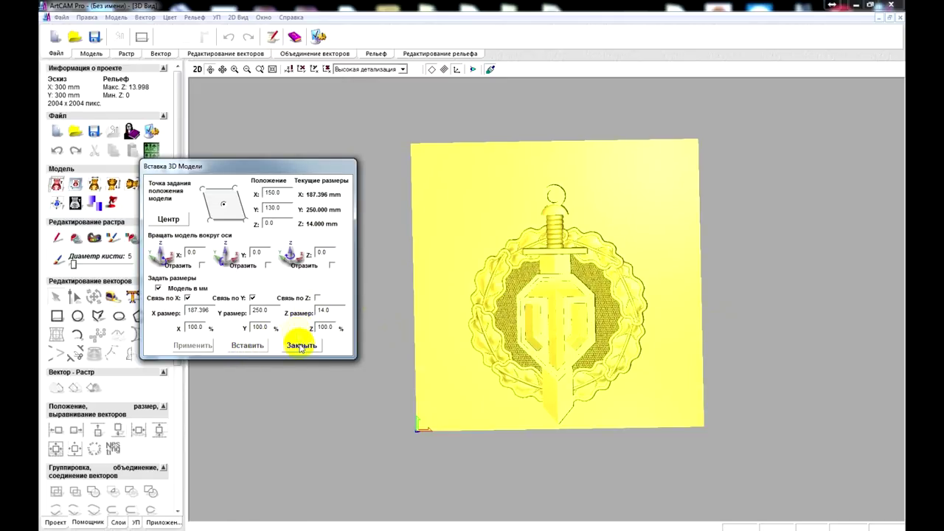
# - Generate a greyscale image of the relief in the 2D view and convert its pale yellow background to vectors, keeping segments longer than 15 pixels
pyautogui.click(197, 69)
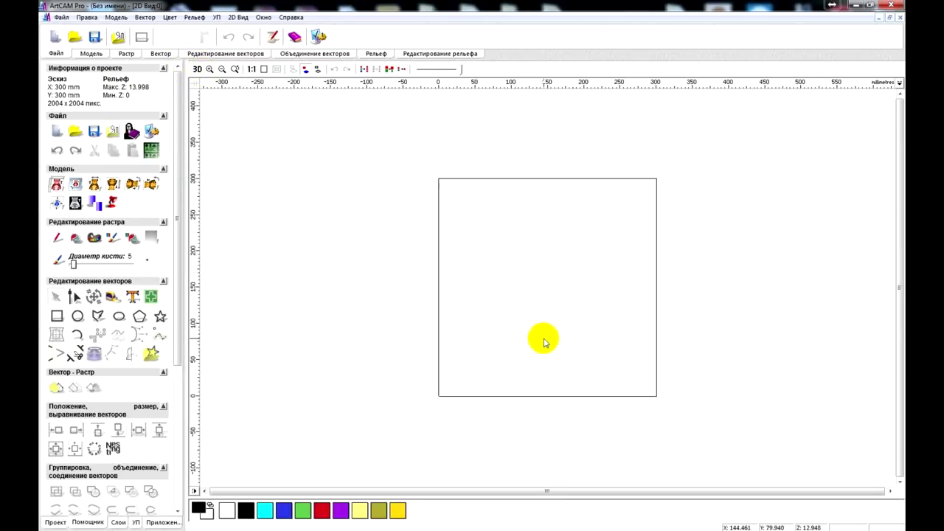
pyautogui.click(75, 204)
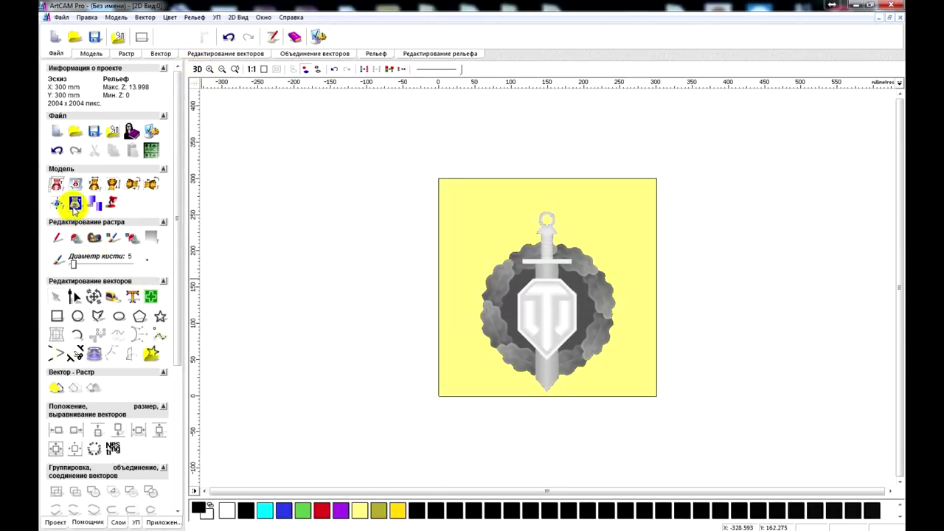
pyautogui.click(359, 509)
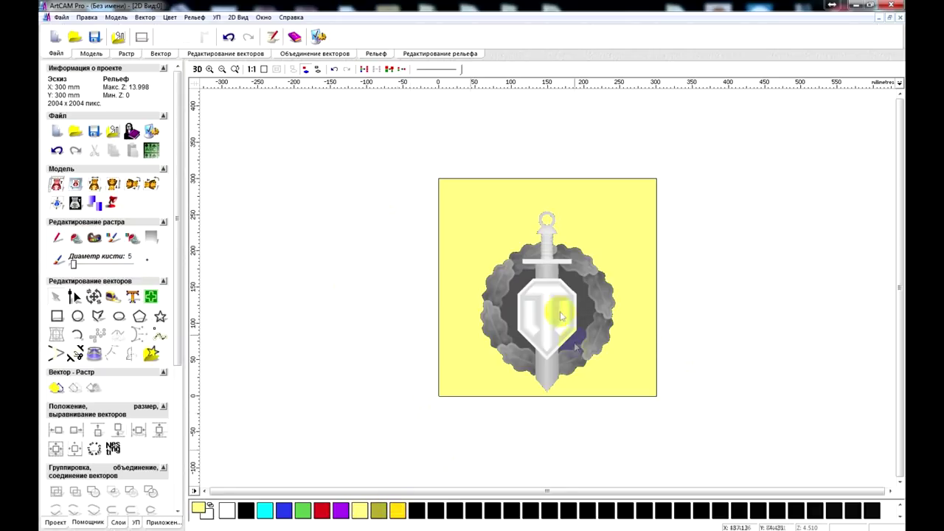
pyautogui.click(56, 389)
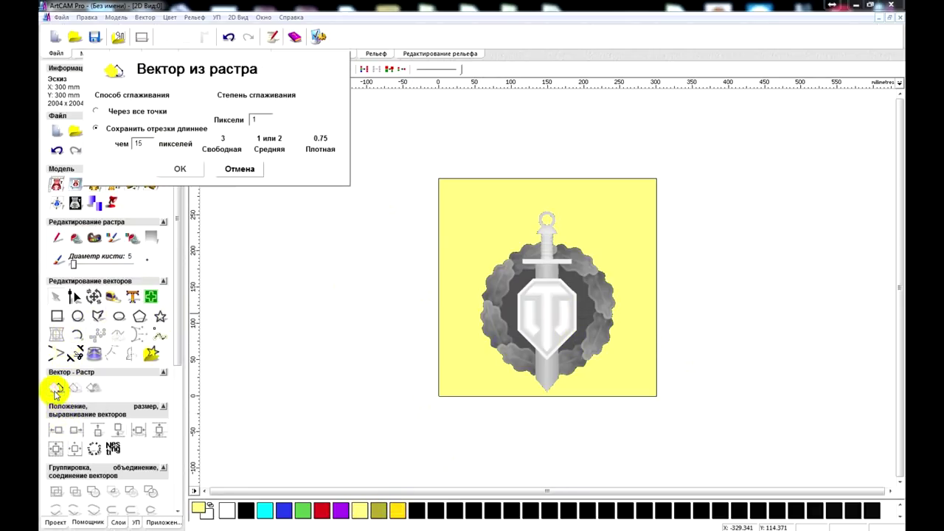
pyautogui.click(177, 169)
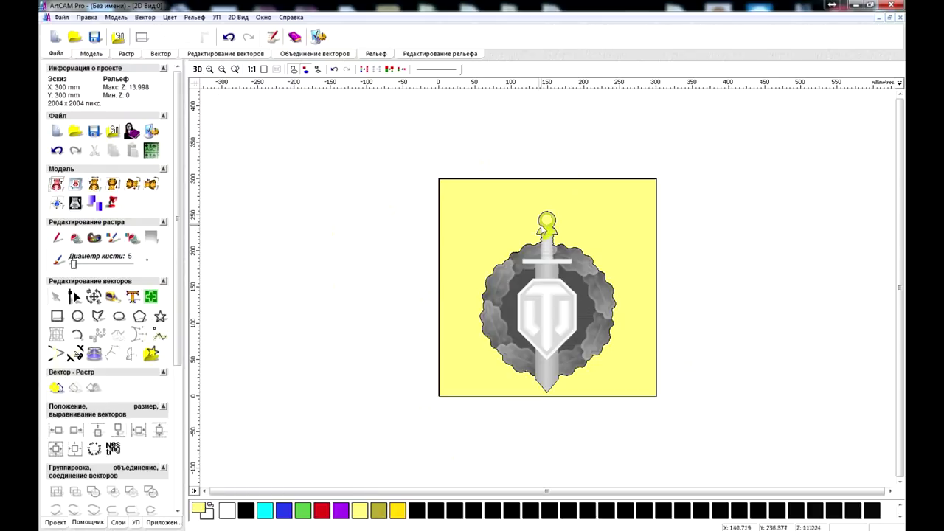
# - Offset the emblem's outline vector outward by 4 mm with rounded corners, keeping the original vector
pyautogui.click(542, 231)
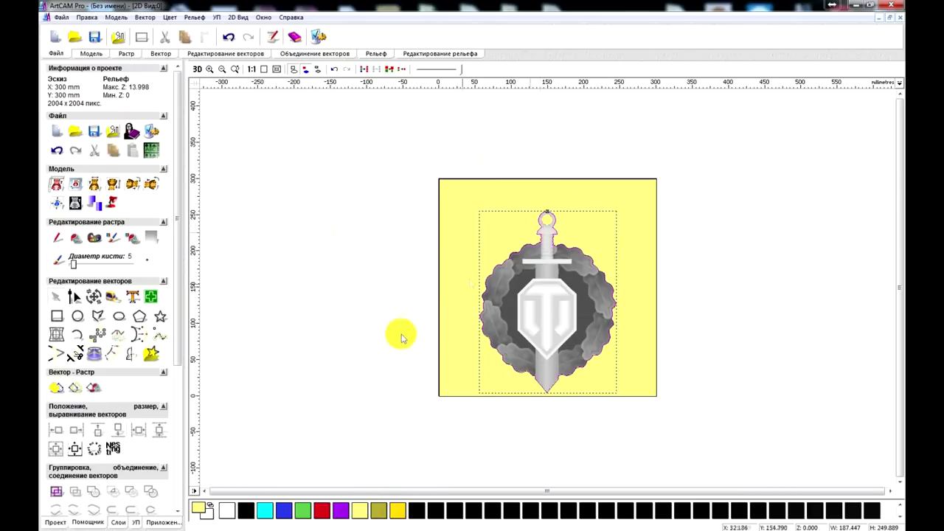
pyautogui.click(113, 359)
pyautogui.click(108, 351)
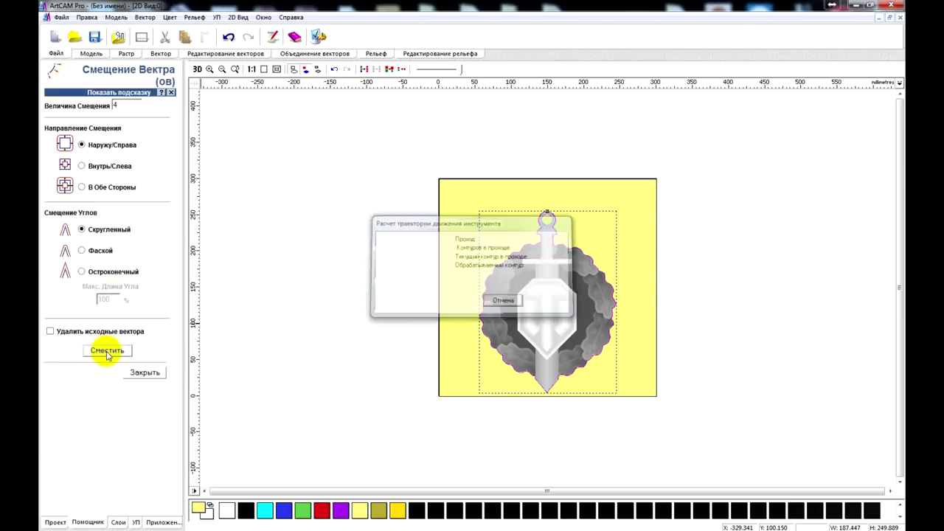
# - Check the offset outline around the sword handle and close the vector offset settings
pyautogui.scroll(3, 556, 229)
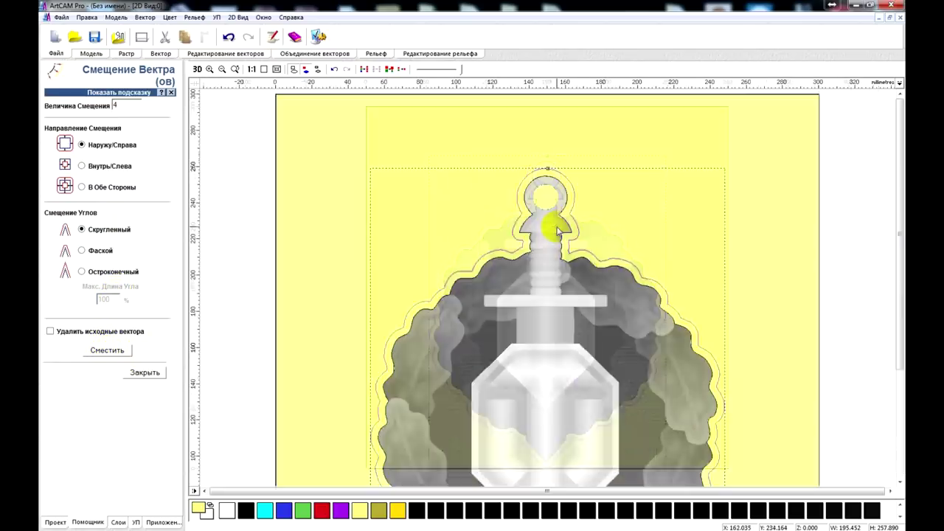
pyautogui.scroll(3, 557, 229)
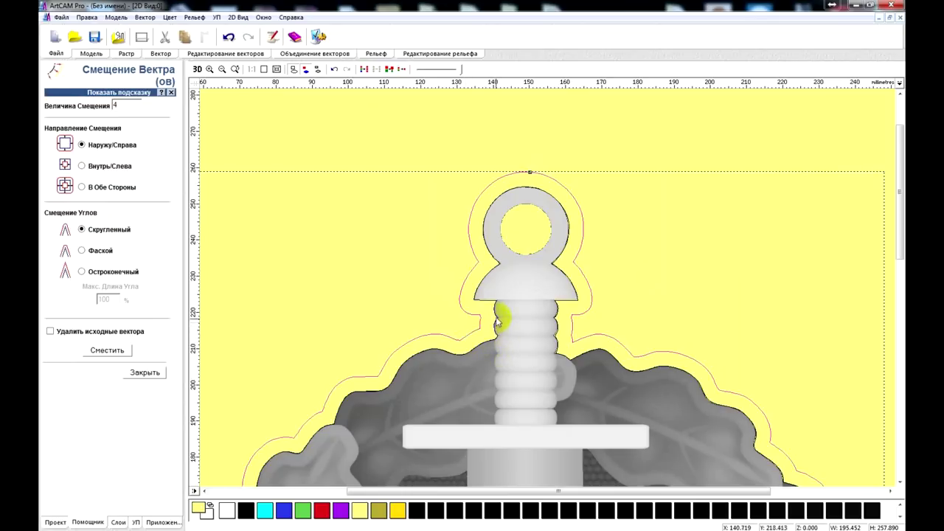
pyautogui.click(144, 370)
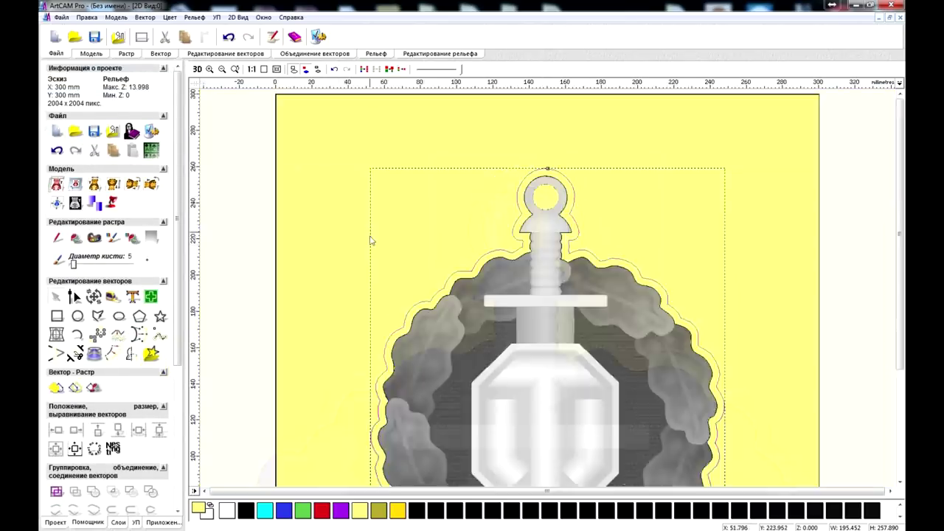
pyautogui.press('F2')
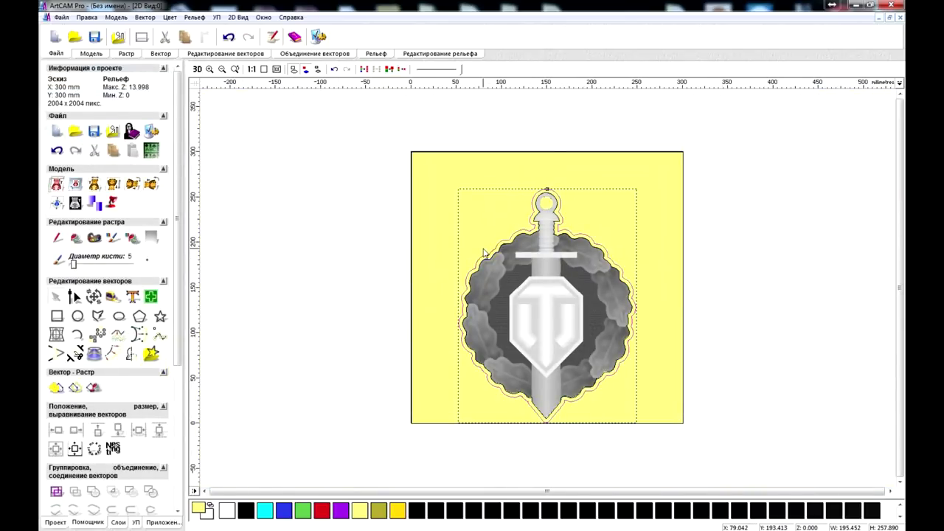
# - Start a relief machining toolpath in the 3D view, limiting the machined area to the selected offset outline vector
pyautogui.click(543, 210)
pyautogui.click(196, 69)
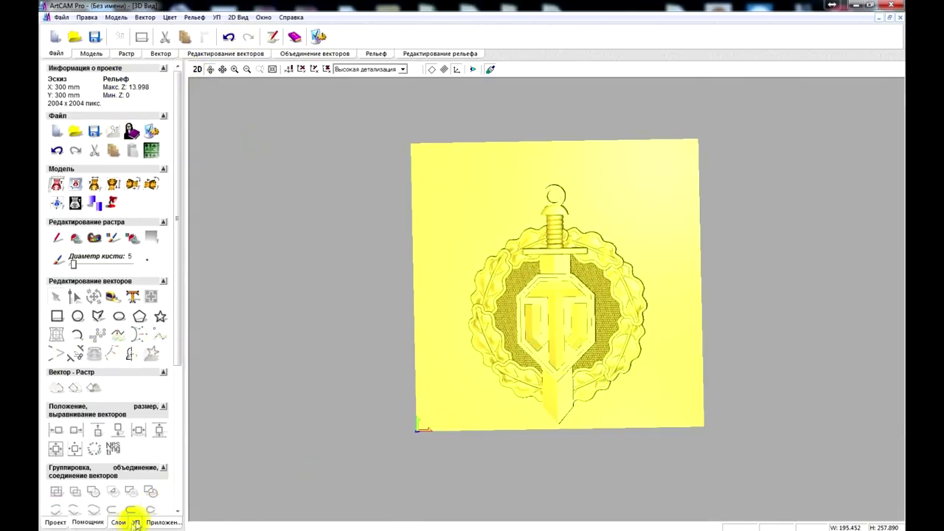
pyautogui.click(136, 522)
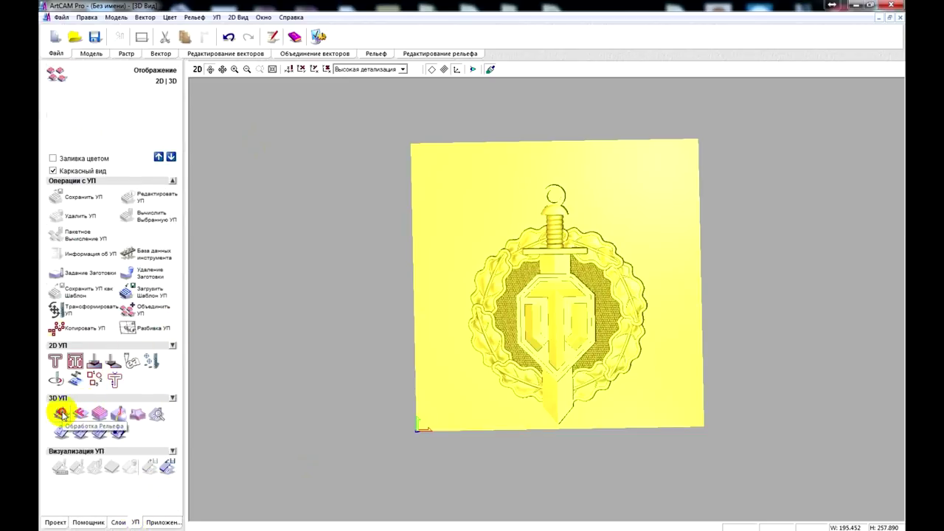
pyautogui.click(61, 413)
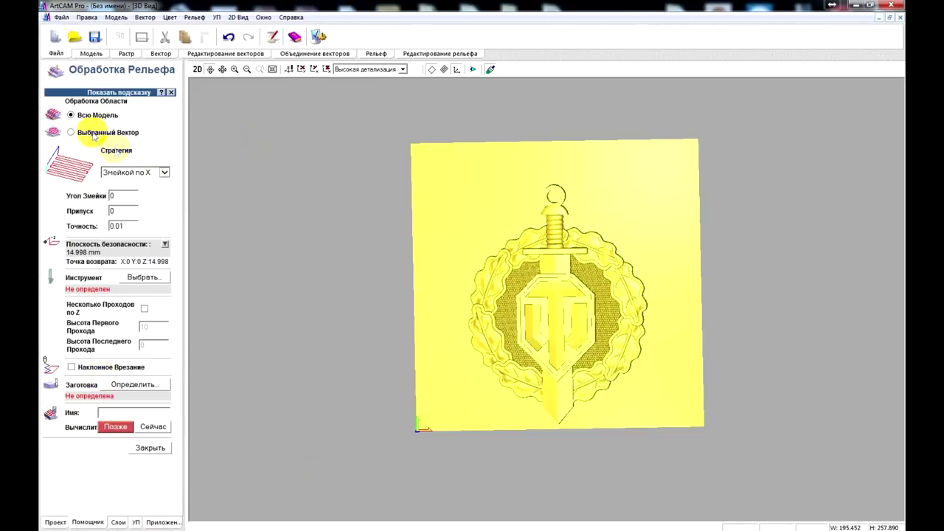
pyautogui.click(71, 133)
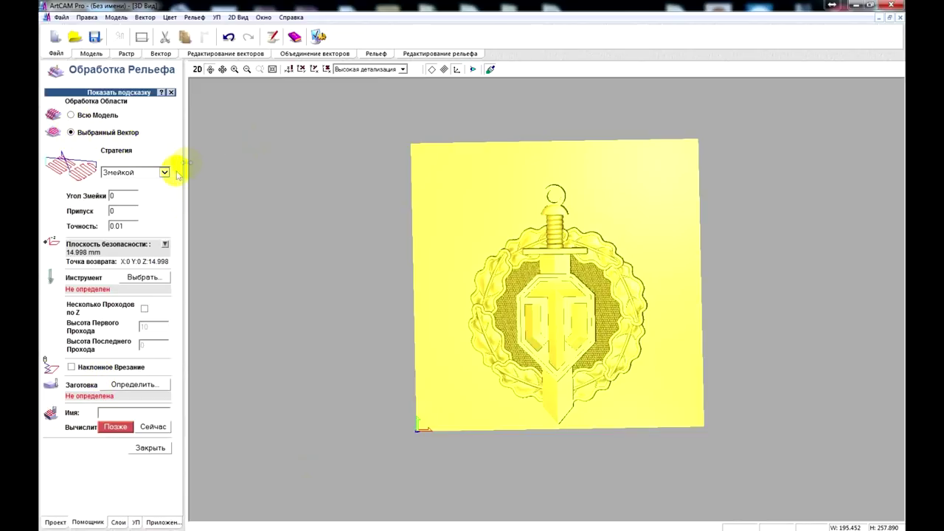
# - Set the safe Z height to 10 mm and the Z of the return point to 10 mm
pyautogui.click(165, 243)
pyautogui.doubleClick(154, 257)
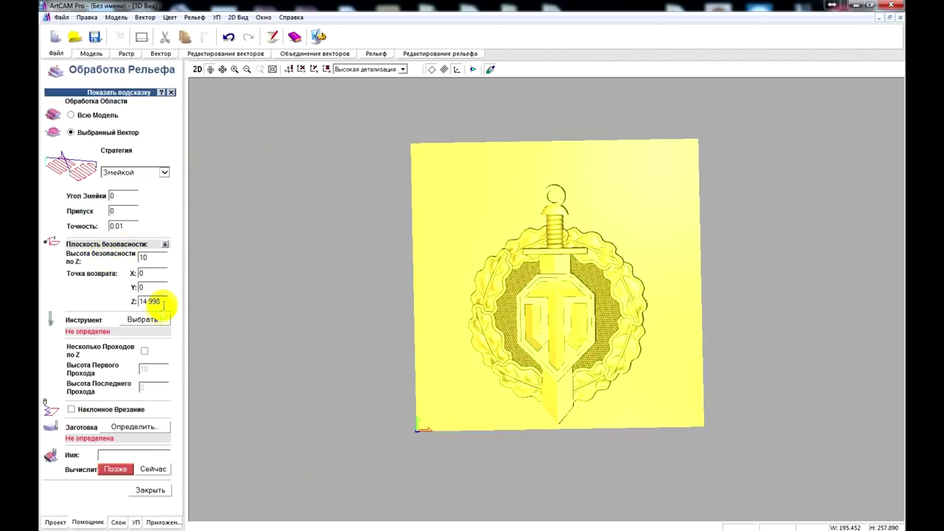
pyautogui.moveTo(168, 301); pyautogui.dragTo(109, 303)
pyautogui.write('10')
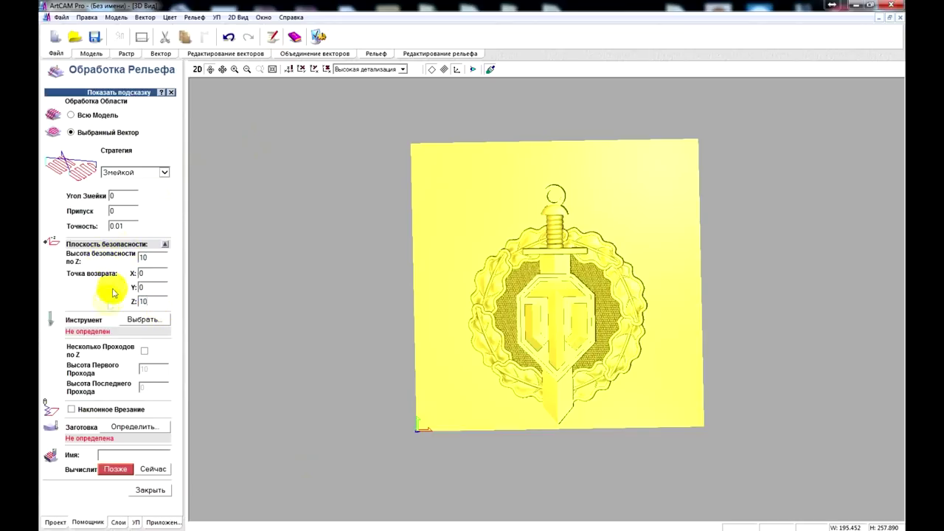
# - Choose the 0.5 мм conical ball-nose tool from the tool database after checking its parameters
pyautogui.click(155, 319)
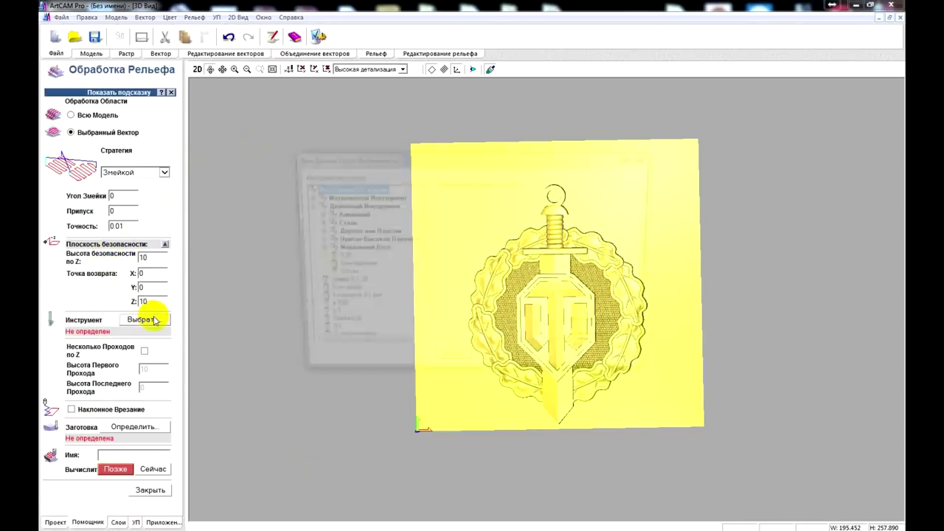
pyautogui.click(346, 274)
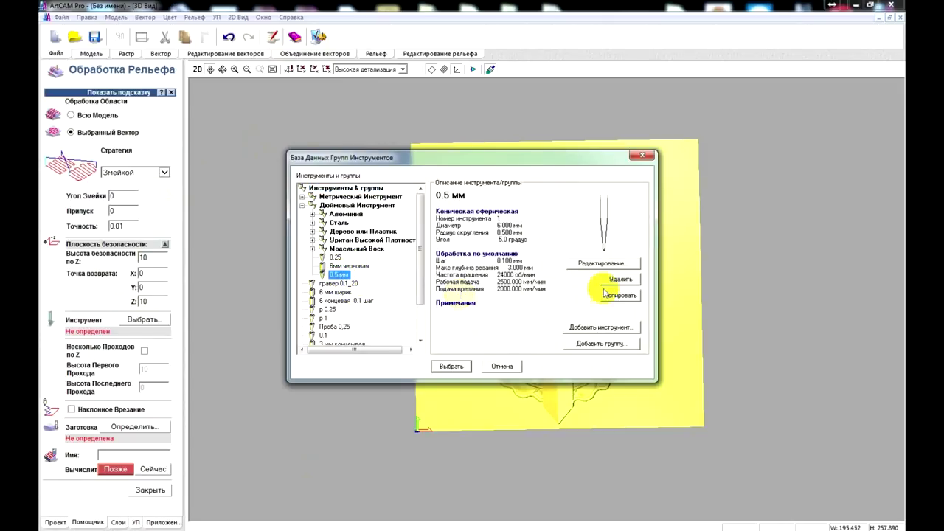
pyautogui.click(582, 263)
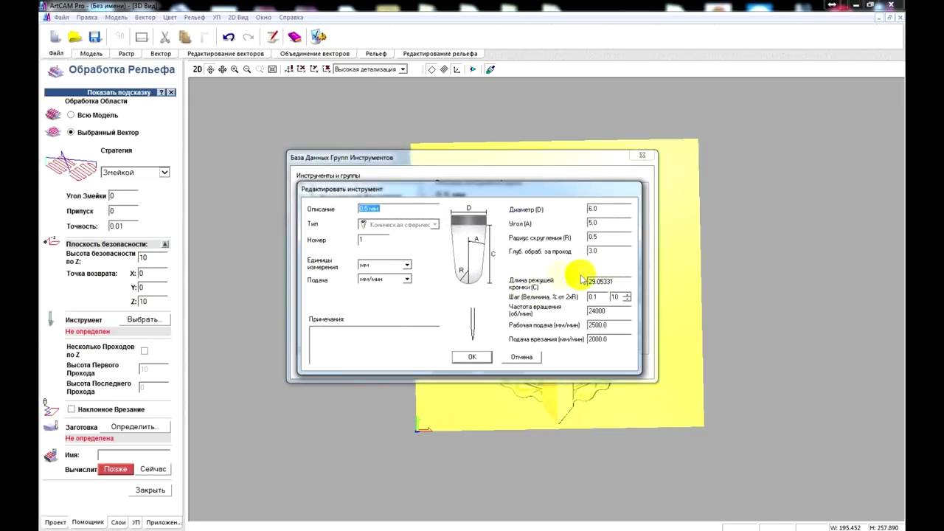
pyautogui.click(471, 358)
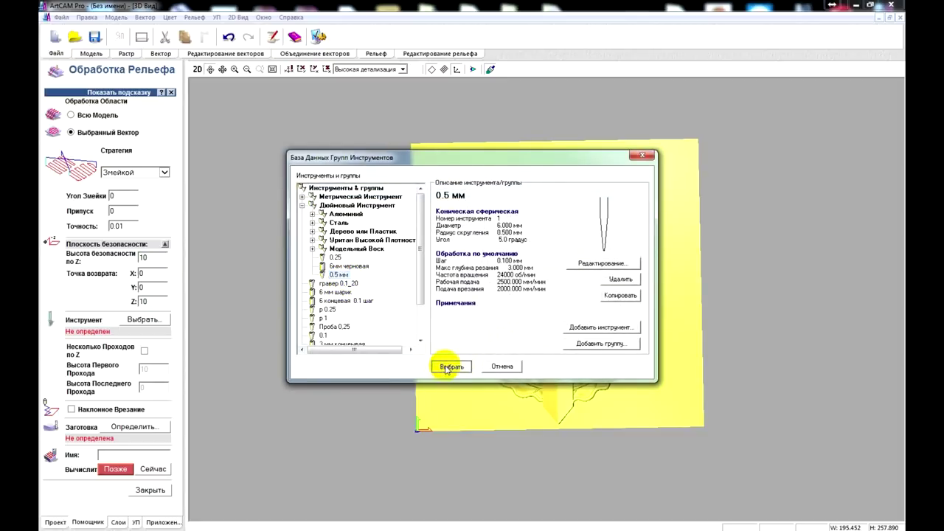
pyautogui.click(446, 365)
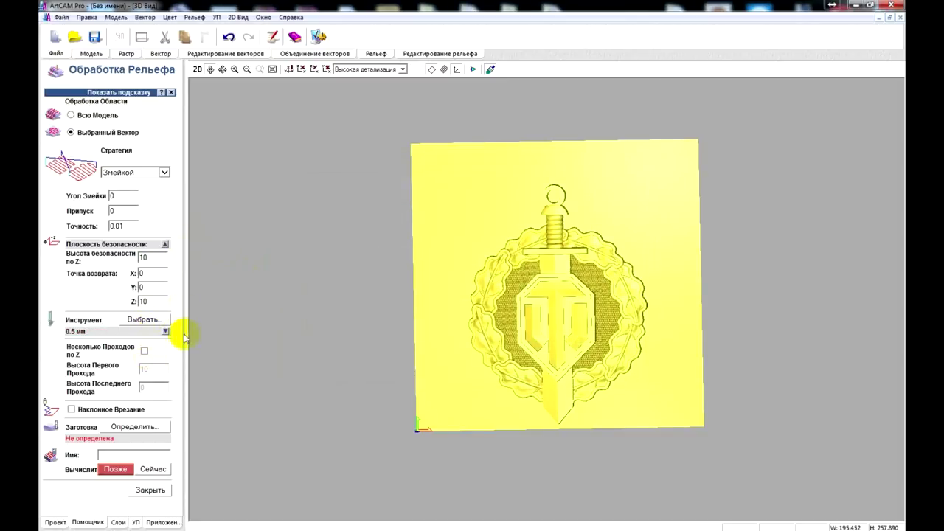
# - Enable ramped plunging with a maximum ramp length of 200 mm
pyautogui.scroll(-3, 143, 386)
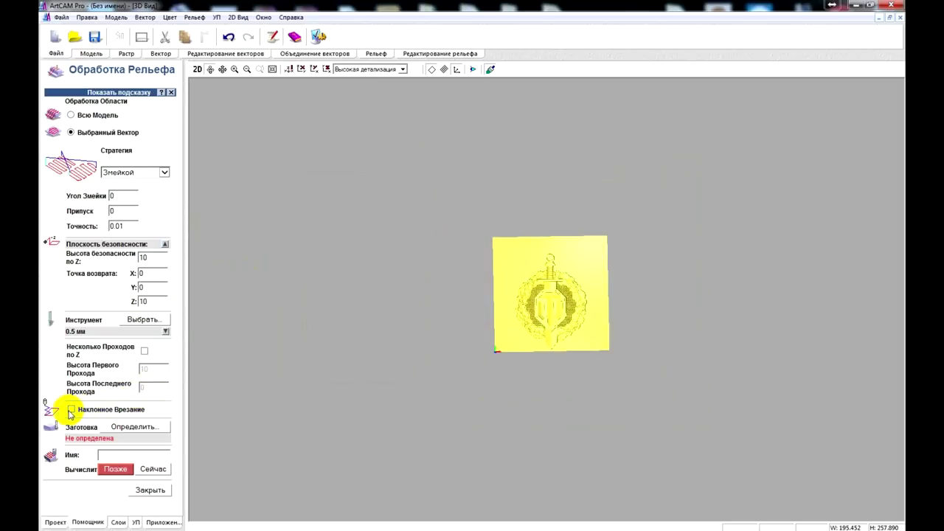
pyautogui.click(70, 409)
pyautogui.click(164, 457)
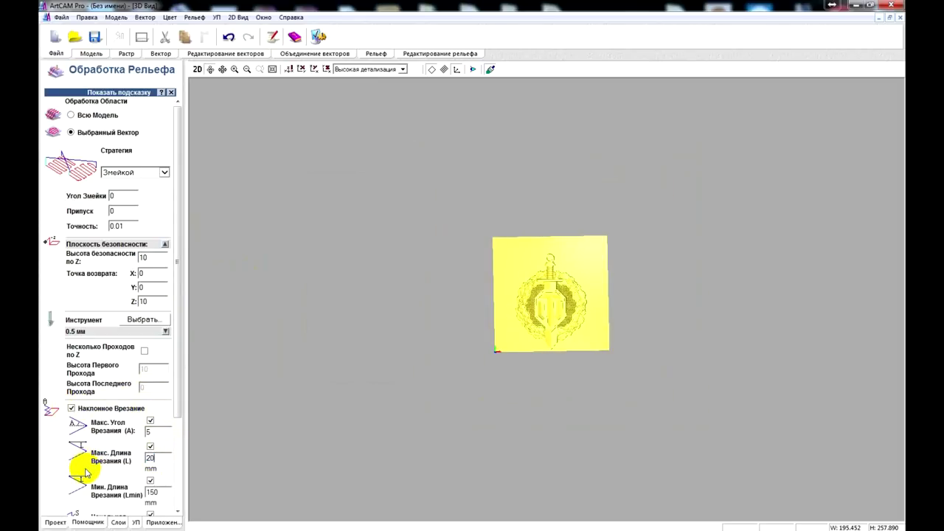
# - Define the material block with a height of 16 mm and a top offset of 0.3 mm
pyautogui.moveTo(177, 379); pyautogui.dragTo(177, 446)
pyautogui.click(133, 436)
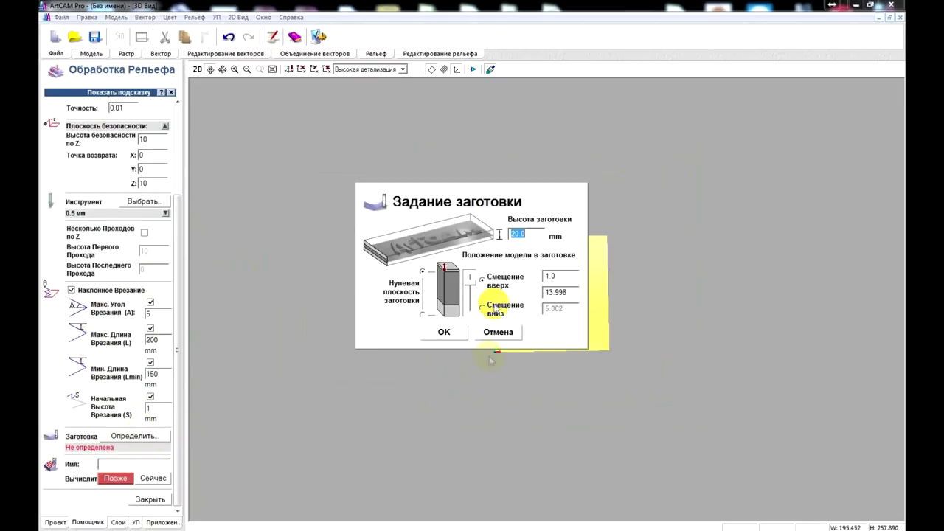
pyautogui.write('16')
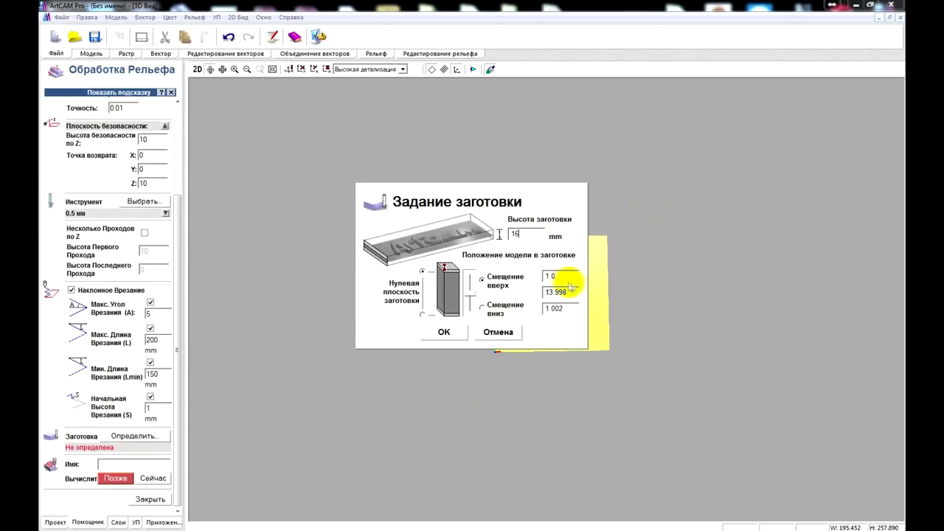
pyautogui.press('Tab')
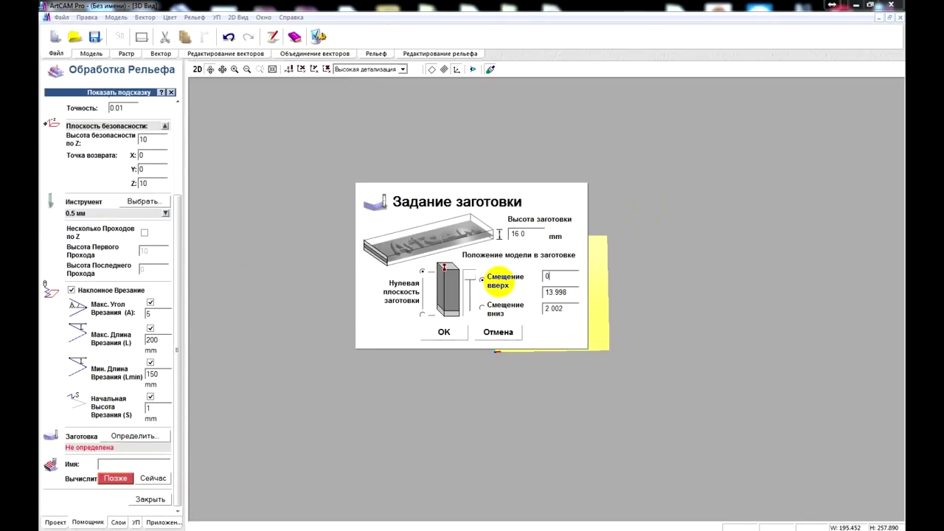
pyautogui.click(557, 278)
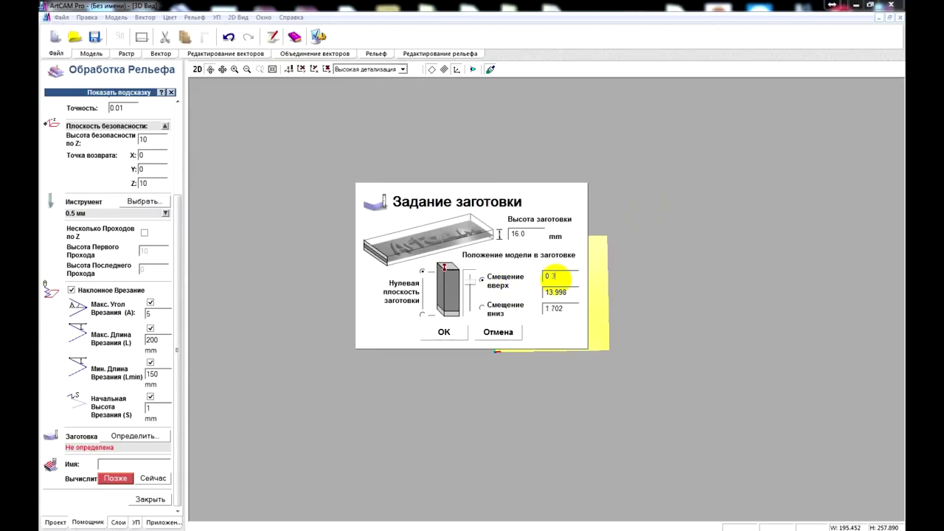
pyautogui.click(451, 334)
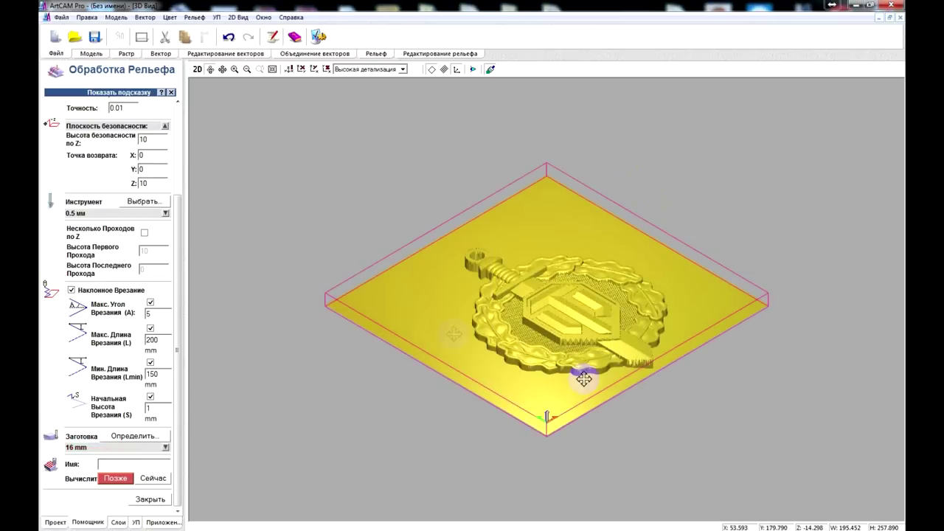
# - Name the relief toolpath чистова and calculate it immediately
pyautogui.moveTo(628, 334); pyautogui.dragTo(596, 338)
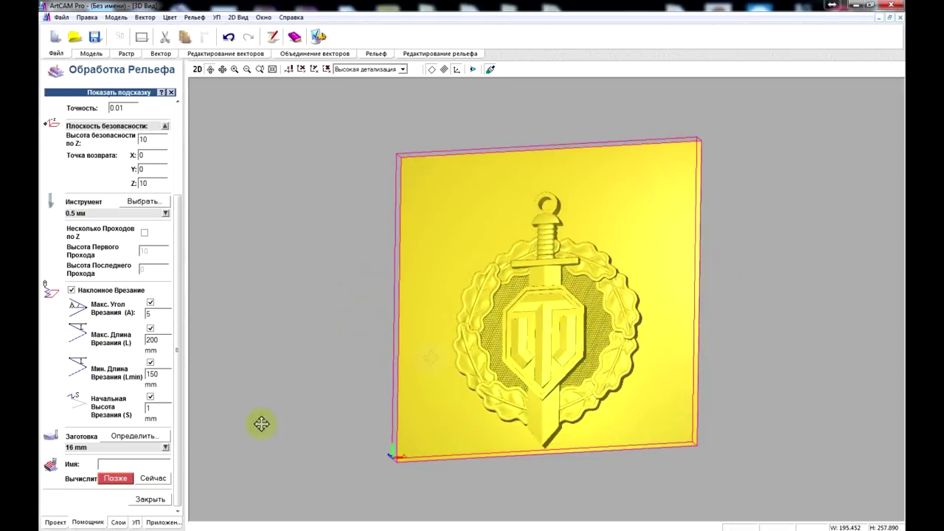
pyautogui.click(138, 466)
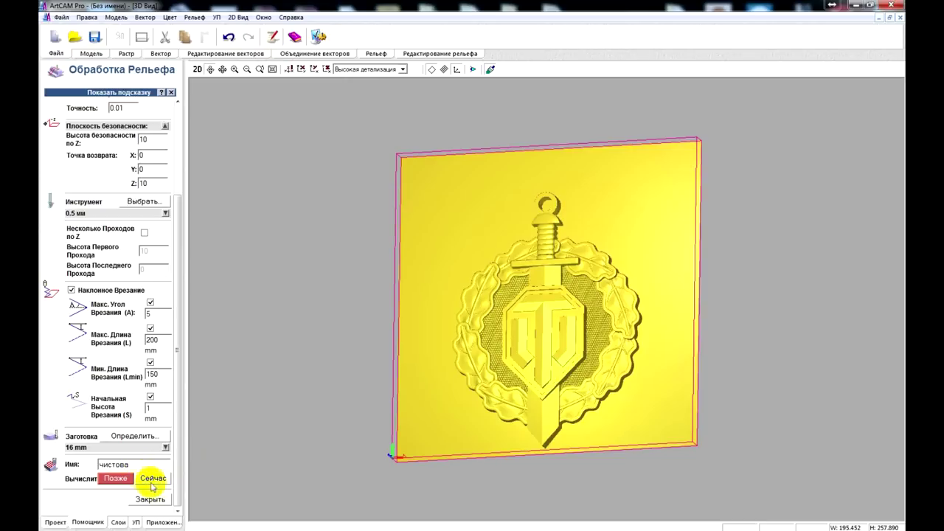
pyautogui.click(154, 479)
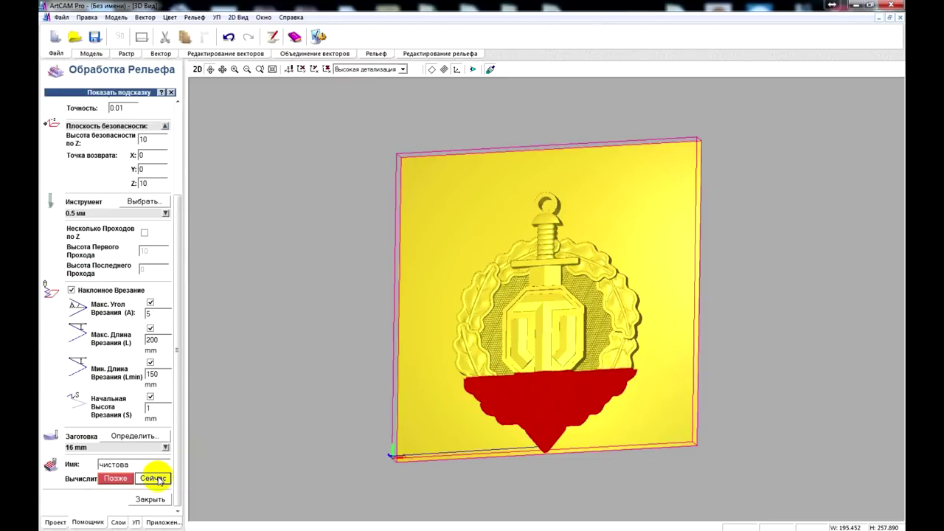
# - Examine the calculated toolpath and the relief's side walls from several angles in the 3D view
pyautogui.moveTo(536, 452); pyautogui.dragTo(556, 469)
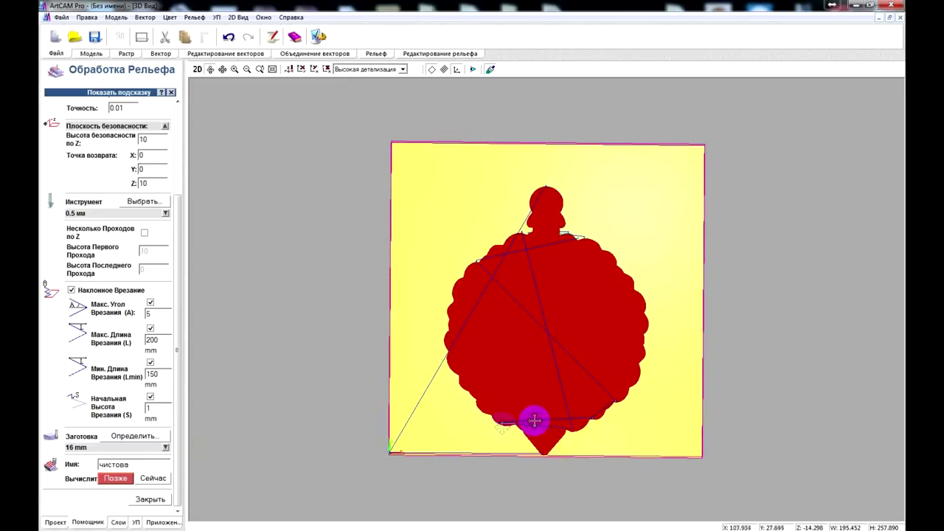
pyautogui.moveTo(516, 330); pyautogui.dragTo(607, 228)
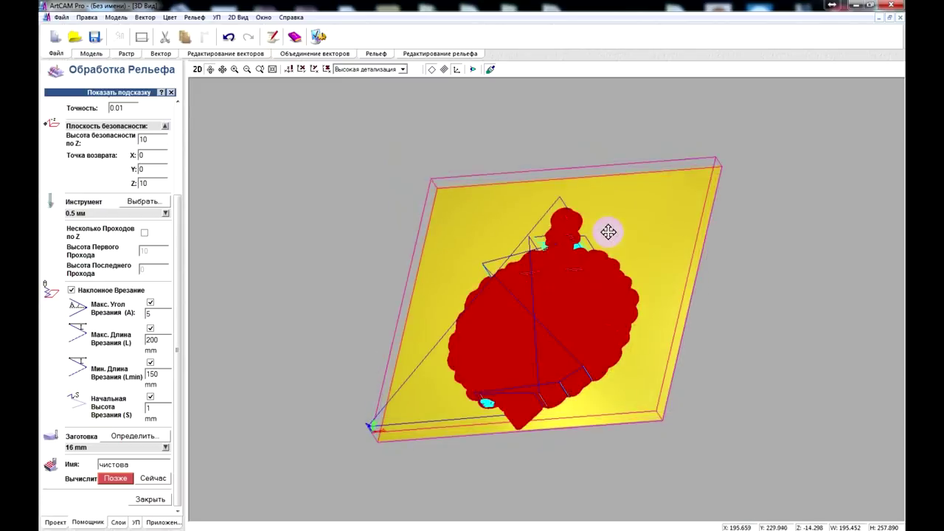
pyautogui.scroll(3, 590, 201)
pyautogui.scroll(3, 624, 194)
pyautogui.moveTo(624, 158)
pyautogui.mouseDown()
pyautogui.moveTo(660, 176)
pyautogui.moveTo(659, 183)
pyautogui.moveTo(605, 149)
pyautogui.moveTo(630, 204)
pyautogui.moveTo(670, 189)
pyautogui.moveTo(646, 200)
pyautogui.mouseUp()
pyautogui.scroll(5, 592, 406)
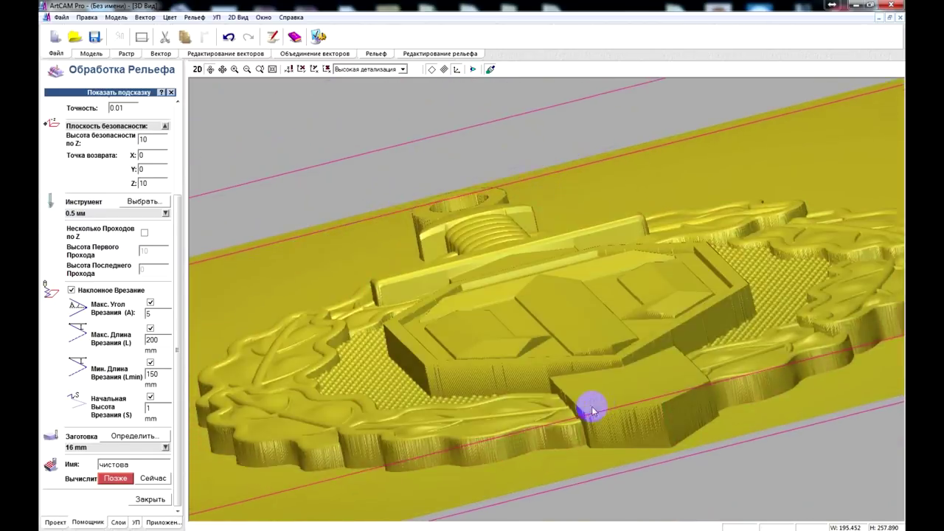
pyautogui.scroll(-5, 594, 412)
pyautogui.moveTo(611, 379); pyautogui.dragTo(600, 442)
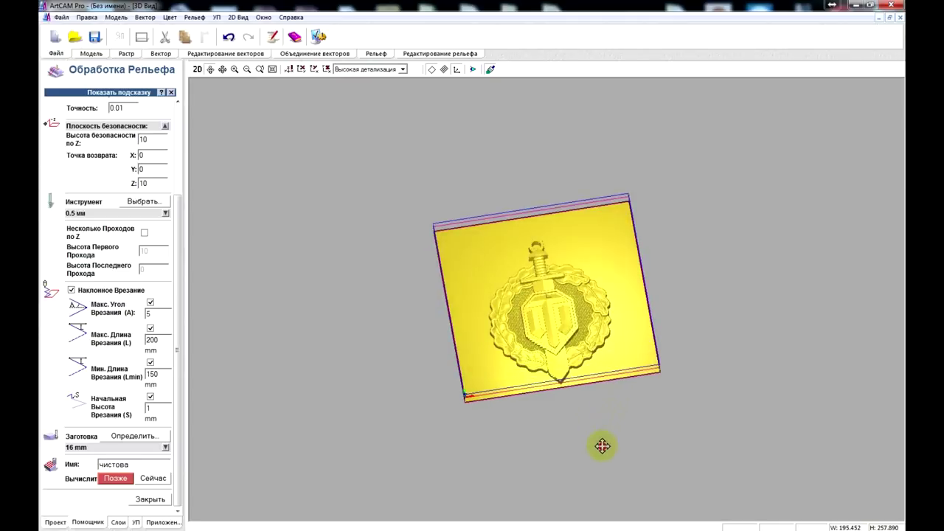
# - Close the relief machining settings and select the emblem's original inner outline vector in the 2D view
pyautogui.click(152, 478)
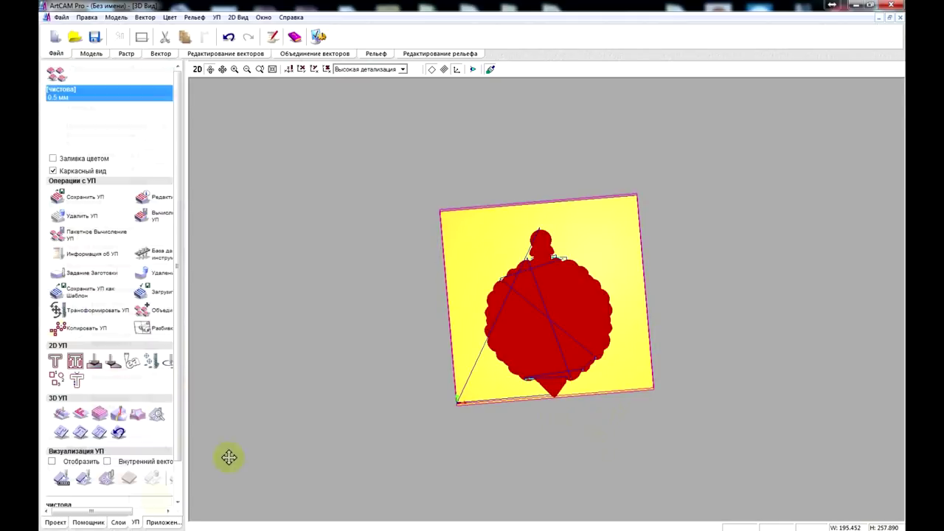
pyautogui.click(197, 68)
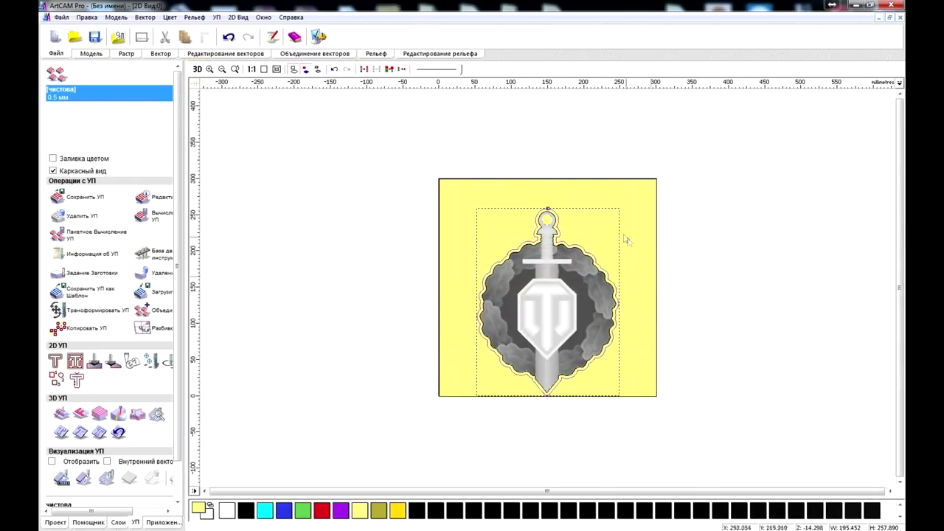
pyautogui.scroll(3, 590, 254)
pyautogui.click(560, 233)
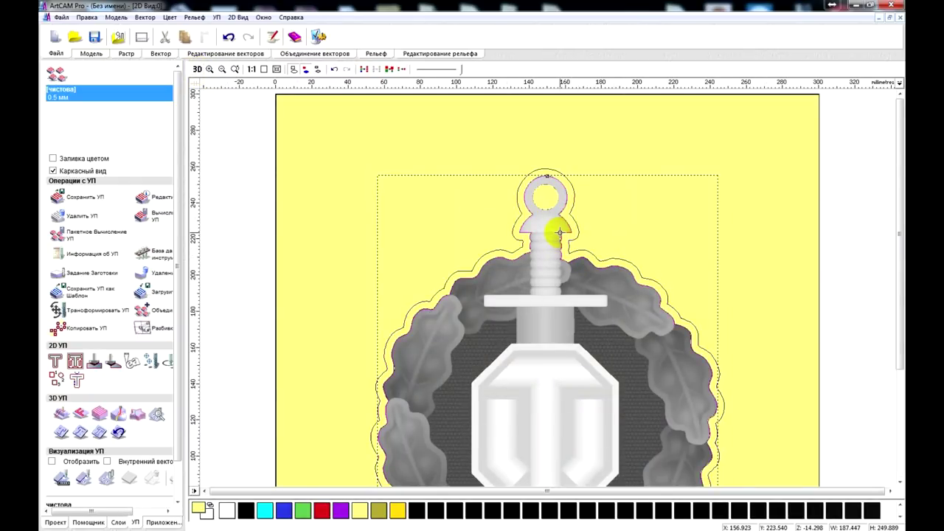
# - Start a profile machining toolpath for the selected outline in the 3D view, with a finish depth of 15 mm
pyautogui.click(196, 69)
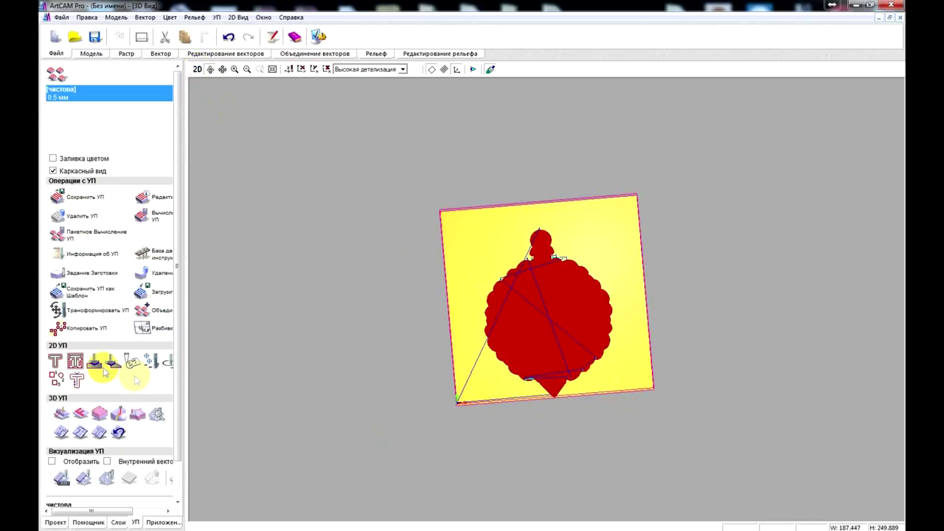
pyautogui.click(55, 362)
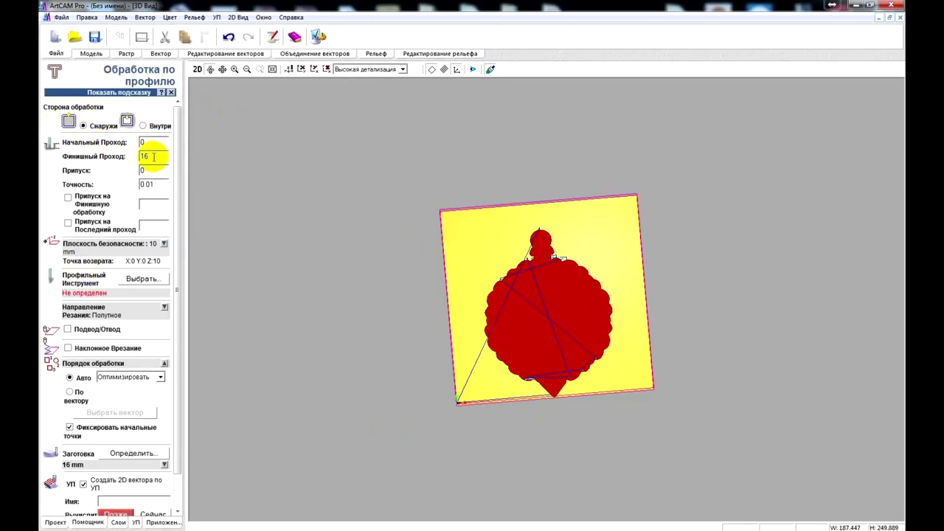
pyautogui.moveTo(154, 156); pyautogui.dragTo(104, 159)
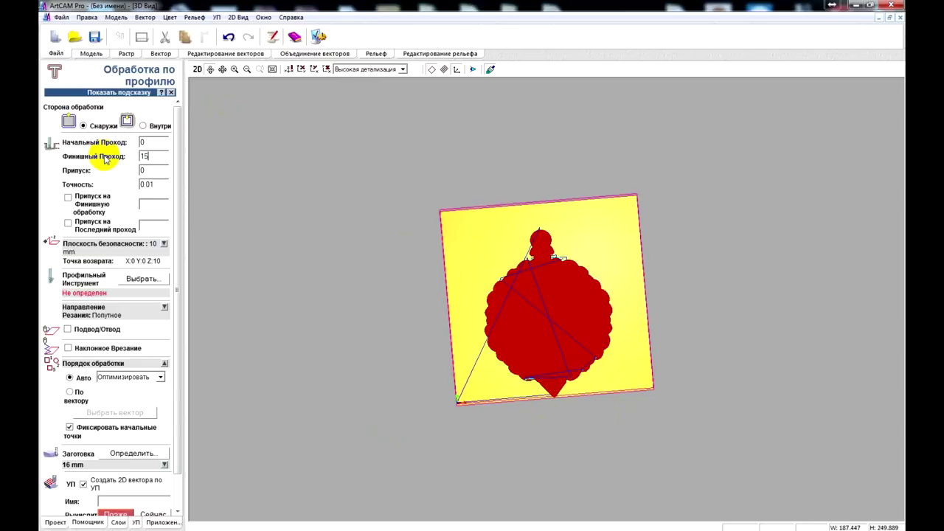
# - Assign the 6мм черновая tool to the profile machining and re-enter the finish depth of 15 mm
pyautogui.moveTo(179, 159); pyautogui.dragTo(179, 186)
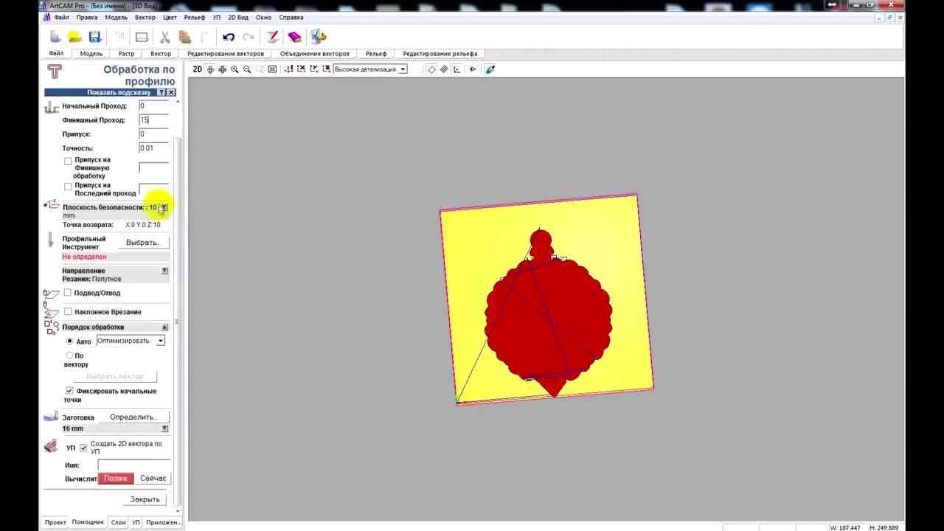
pyautogui.click(166, 244)
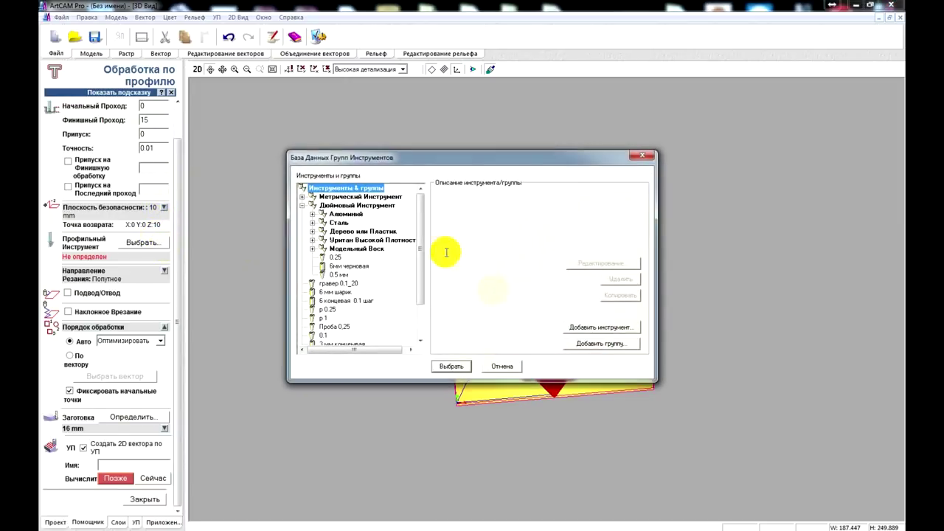
pyautogui.moveTo(420, 289); pyautogui.dragTo(417, 299)
pyautogui.click(355, 250)
pyautogui.click(451, 366)
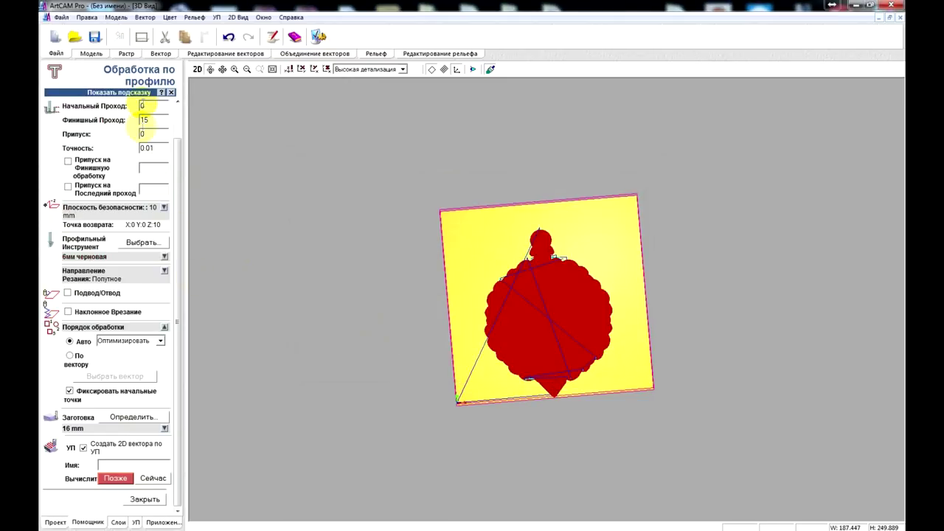
pyautogui.moveTo(151, 120); pyautogui.dragTo(121, 122)
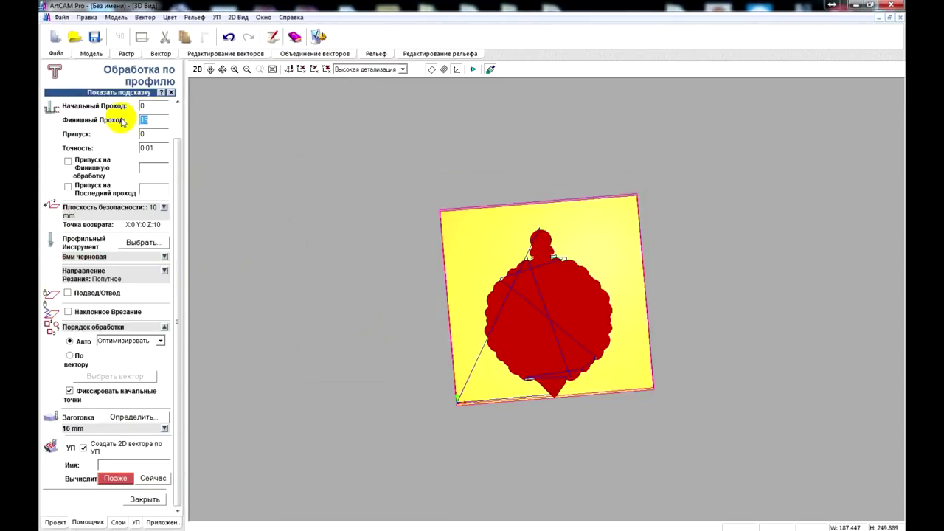
pyautogui.moveTo(150, 120); pyautogui.dragTo(128, 121)
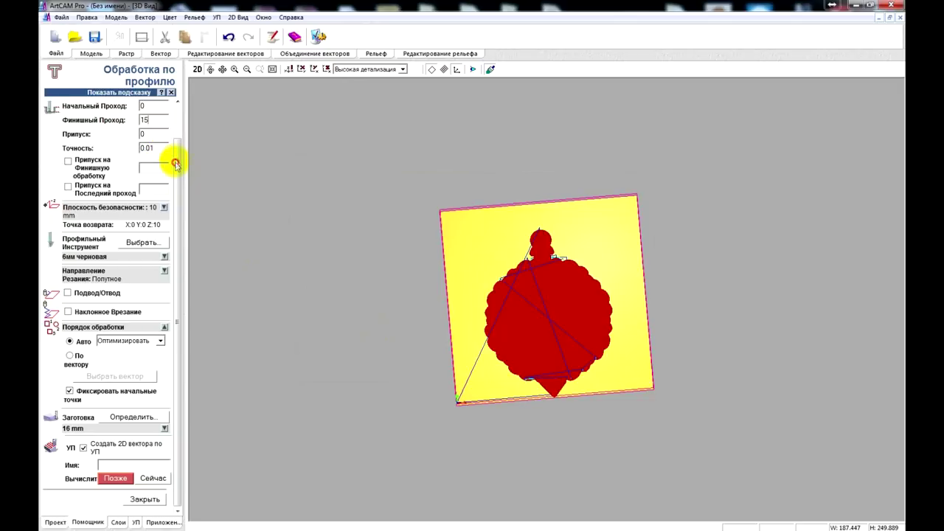
# - Confirm the 16 mm stock, name the profile toolpath выборка and calculate it immediately
pyautogui.click(132, 417)
pyautogui.click(446, 331)
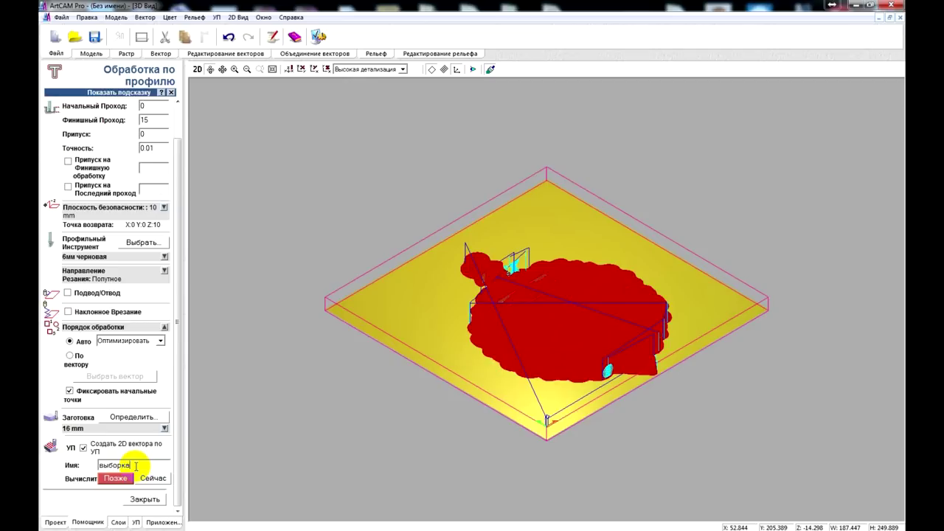
pyautogui.click(154, 478)
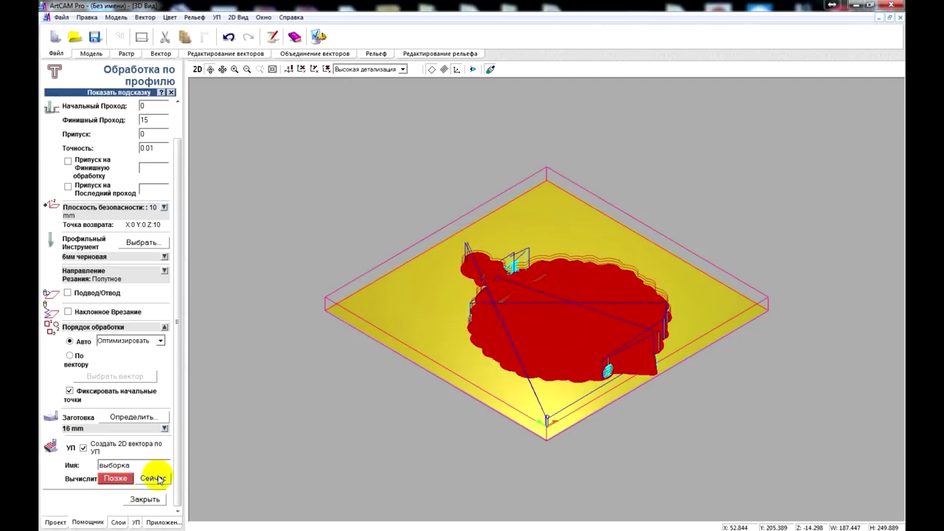
pyautogui.click(147, 499)
# - Create six holding bridges, 6 mm long and 6 mm high, along the выборка profile toolpath in the 2D view
pyautogui.moveTo(706, 366); pyautogui.dragTo(530, 460)
pyautogui.click(196, 68)
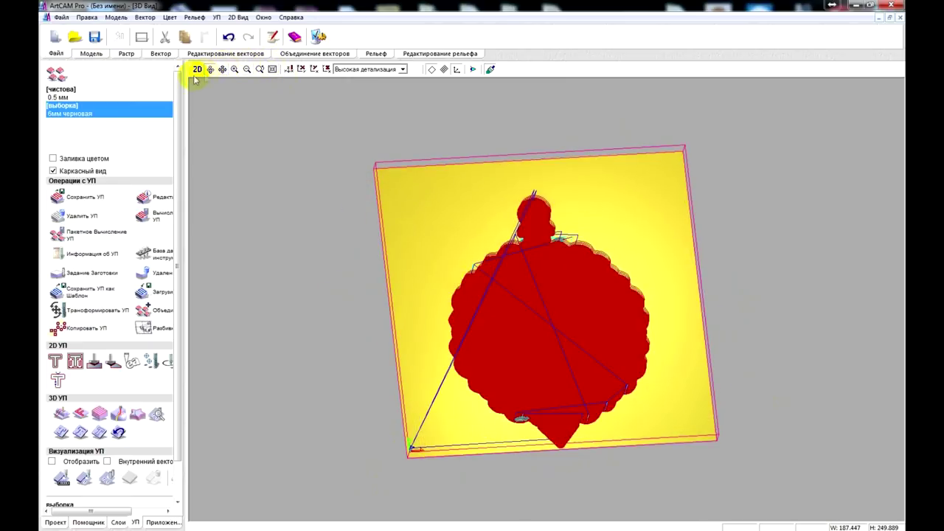
pyautogui.scroll(5, 545, 236)
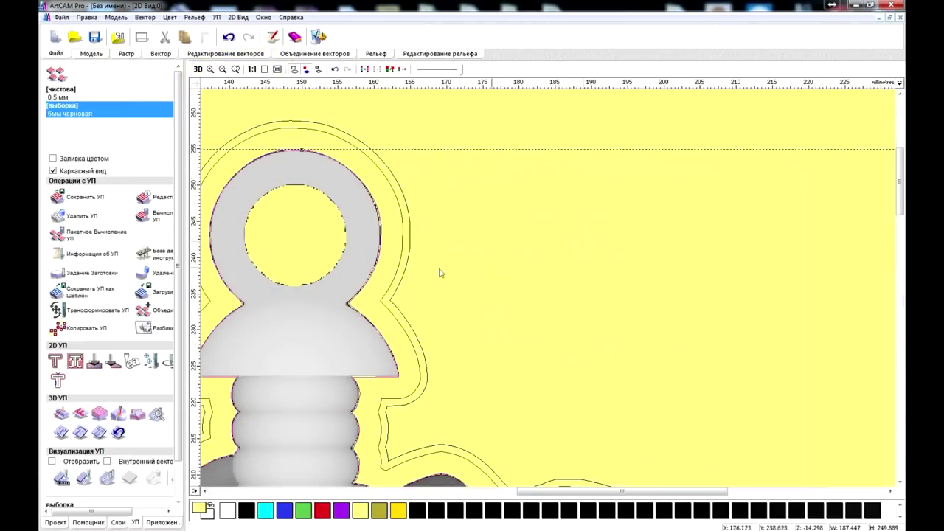
pyautogui.scroll(-5, 398, 291)
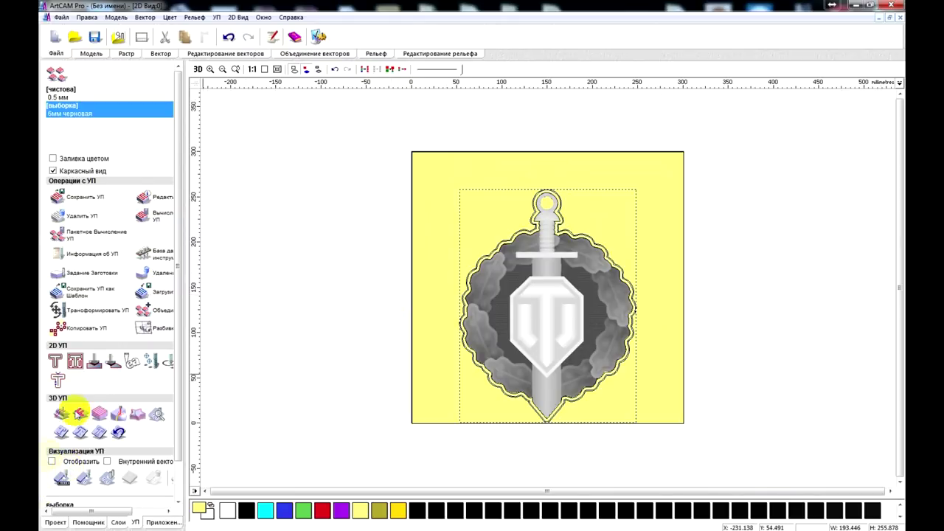
pyautogui.click(58, 380)
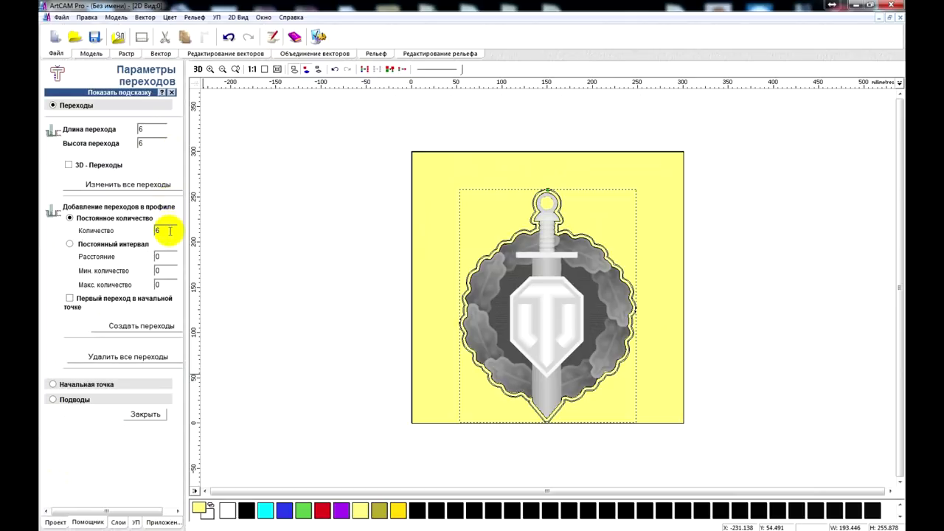
pyautogui.click(140, 326)
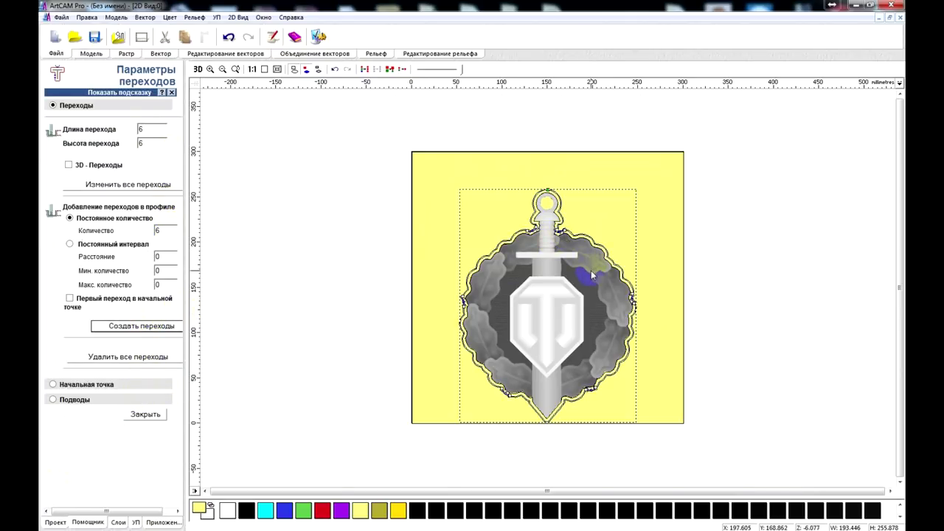
# - Move the two upper bridges outward along the wreath outline, away from the sword grip, and finish the bridge settings
pyautogui.scroll(3, 594, 213)
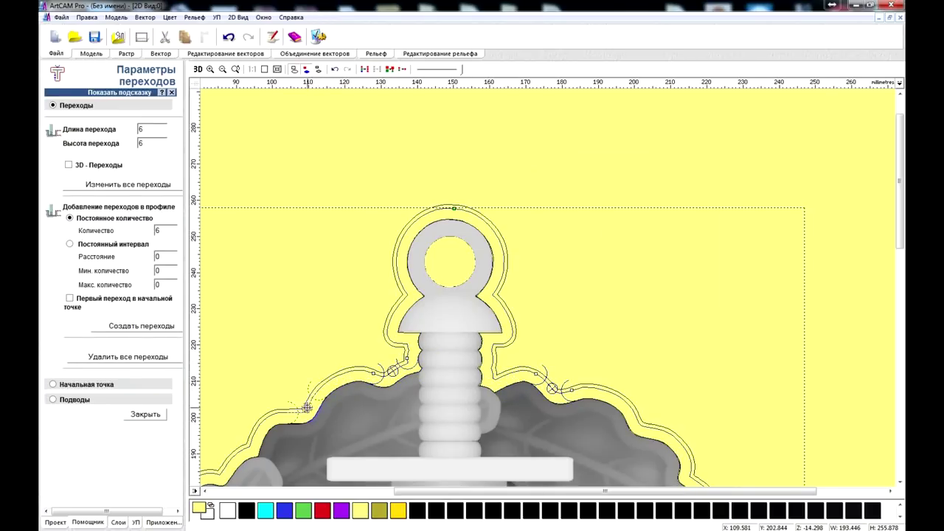
pyautogui.rightClick(637, 313)
pyautogui.click(628, 331)
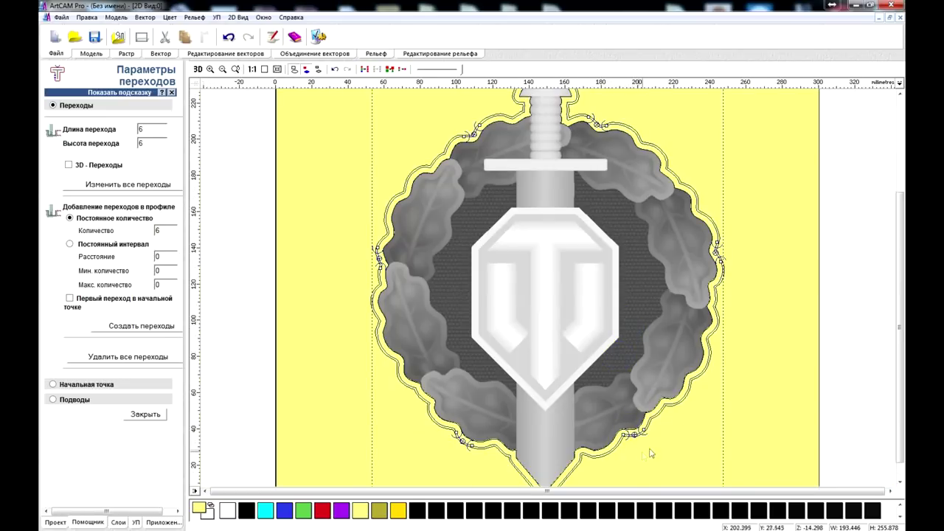
pyautogui.click(145, 414)
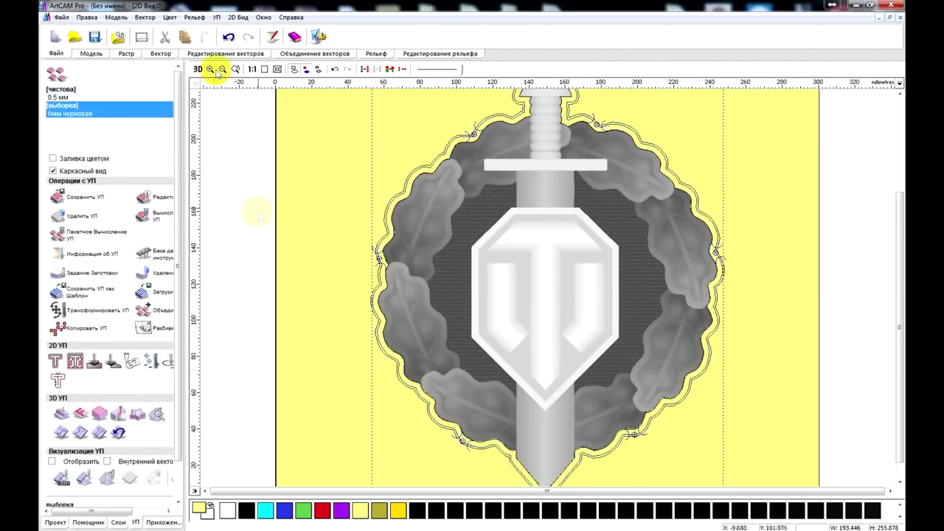
# - Simulate all calculated toolpaths in the 3D view at medium resolution
pyautogui.click(196, 69)
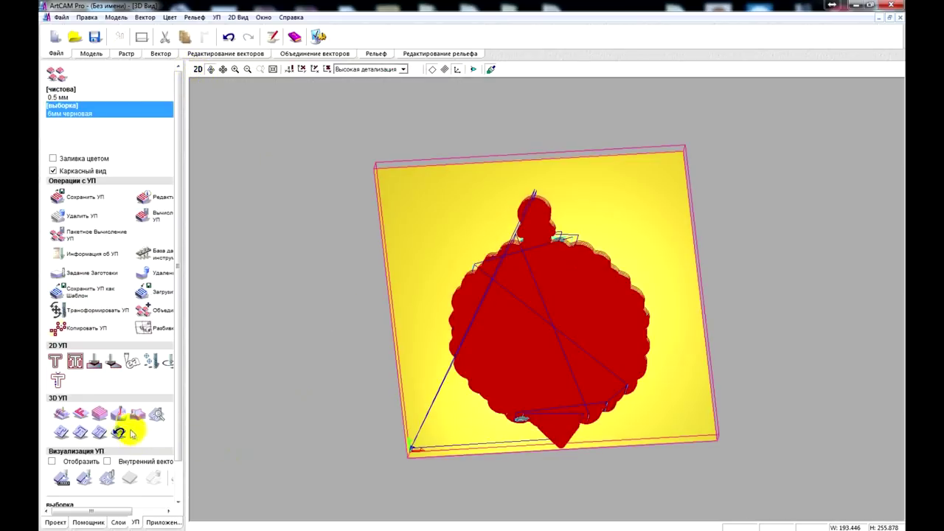
pyautogui.click(109, 478)
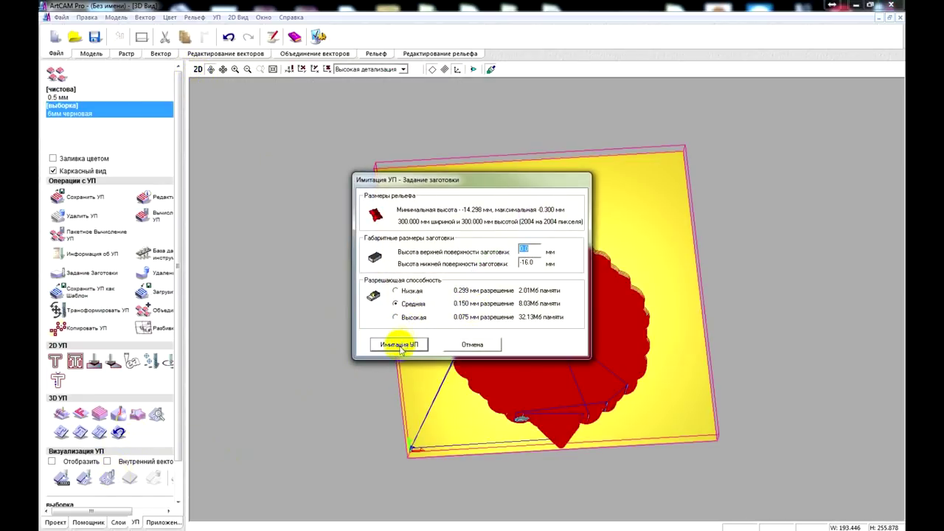
pyautogui.click(396, 343)
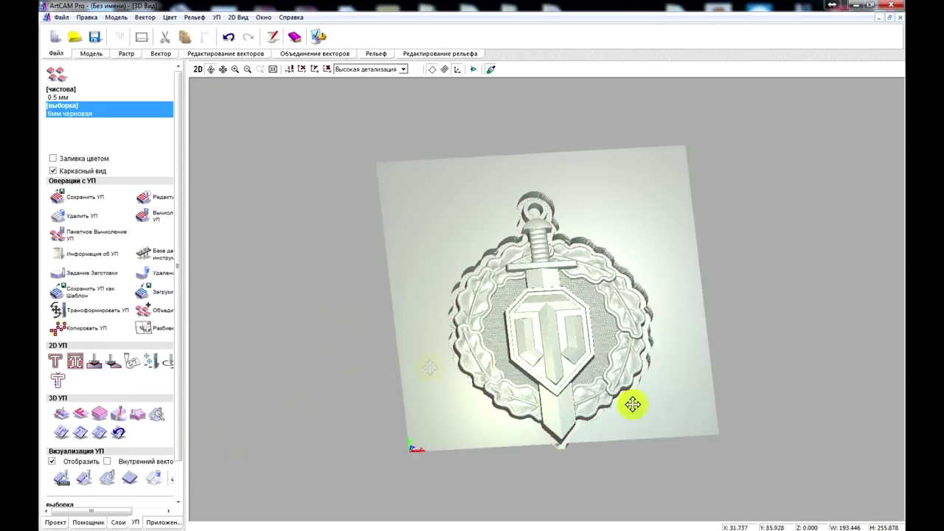
# - Examine the simulated emblem's relief detail, cut-out walls and bridges up close and from several angles
pyautogui.scroll(5, 610, 435)
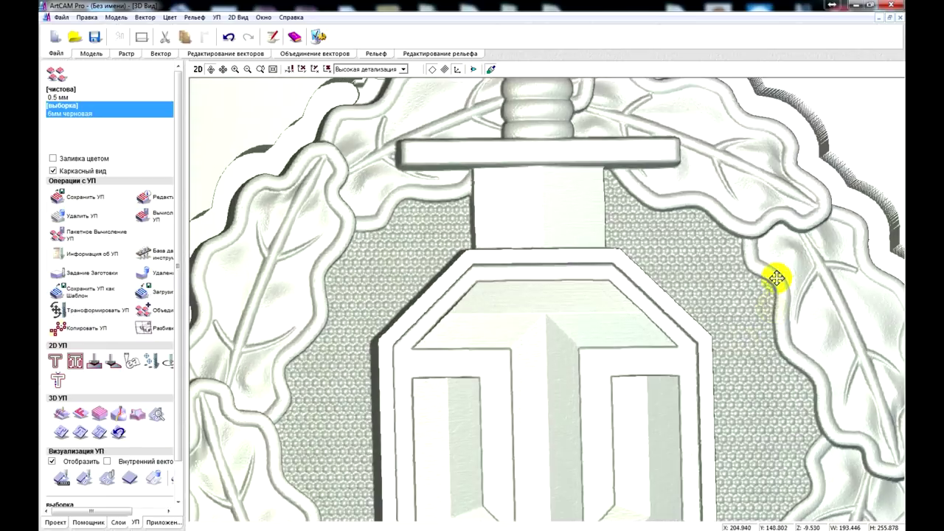
pyautogui.scroll(-3, 737, 192)
pyautogui.moveTo(723, 177); pyautogui.dragTo(313, 317)
pyautogui.scroll(2, 328, 359)
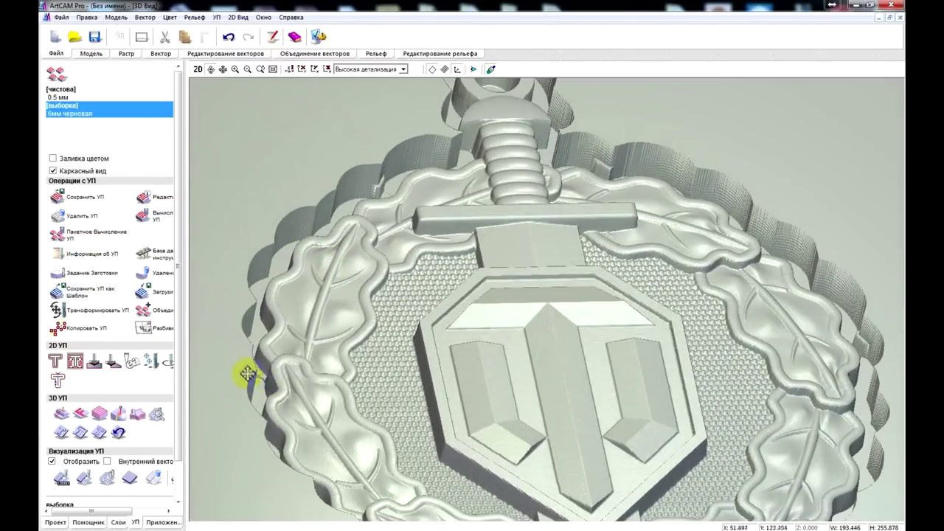
pyautogui.moveTo(279, 359); pyautogui.dragTo(250, 331)
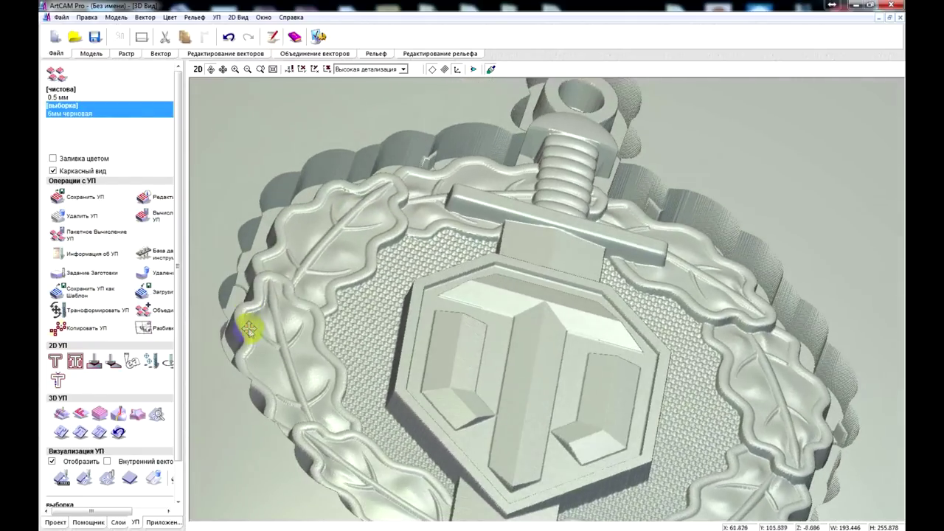
pyautogui.moveTo(525, 400); pyautogui.dragTo(488, 398)
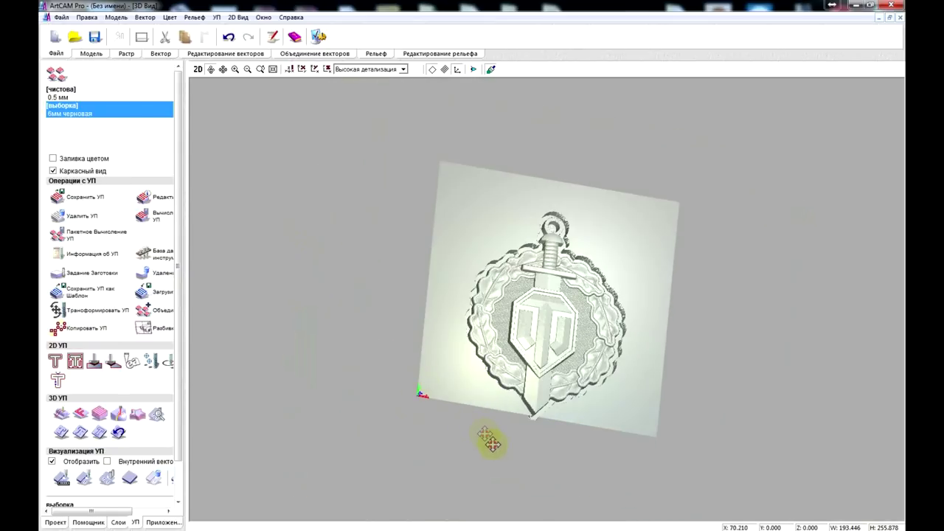
pyautogui.moveTo(488, 440); pyautogui.dragTo(496, 449)
# - Save the выборка toolpath to the desktop as a Mach2 mm (*.cnc) file
pyautogui.click(57, 195)
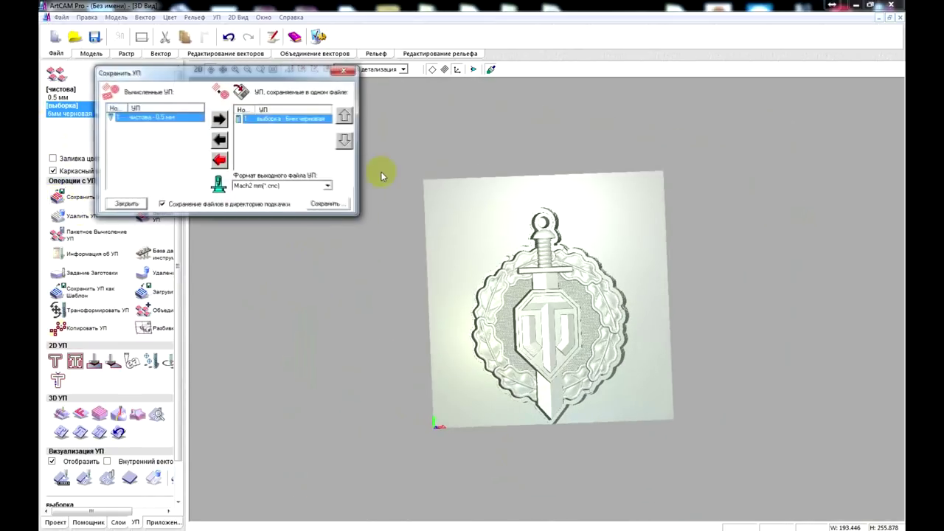
pyautogui.click(319, 204)
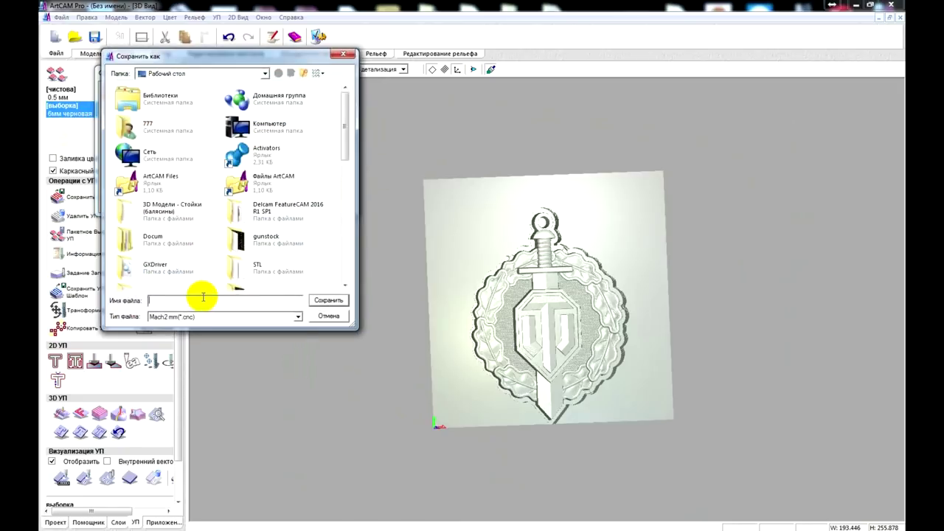
pyautogui.write('выб')
pyautogui.press('BackSpace')
pyautogui.press('BackSpace')
pyautogui.press('BackSpace')
pyautogui.write('Выбо')
pyautogui.click(328, 300)
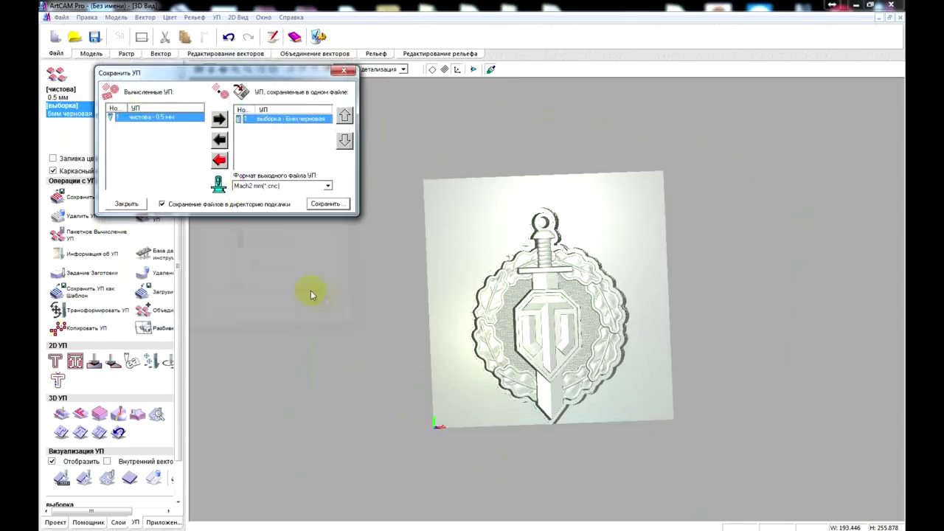
# - Replace выборка with the чистова toolpath in the save list and save it to the desktop as чистовая танки in Mach2 mm format
pyautogui.click(219, 139)
pyautogui.click(159, 117)
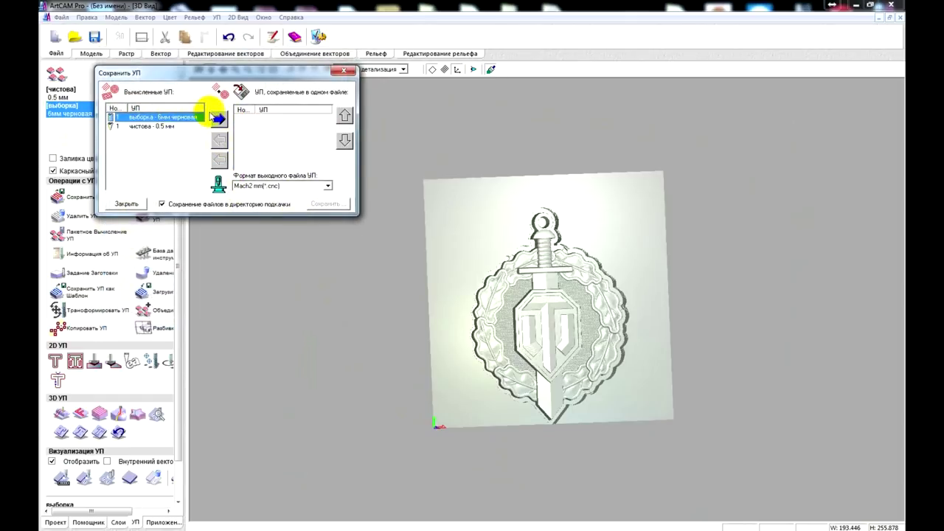
pyautogui.click(162, 126)
pyautogui.click(219, 119)
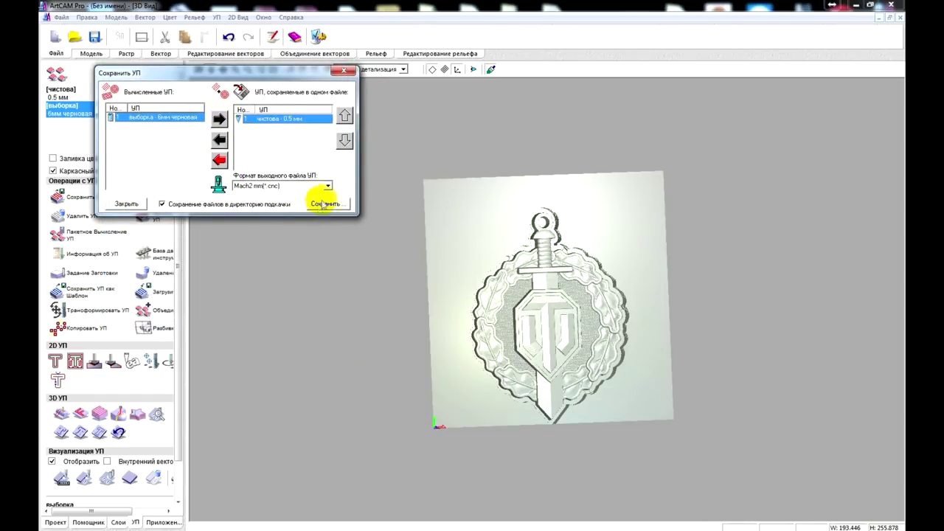
pyautogui.click(322, 204)
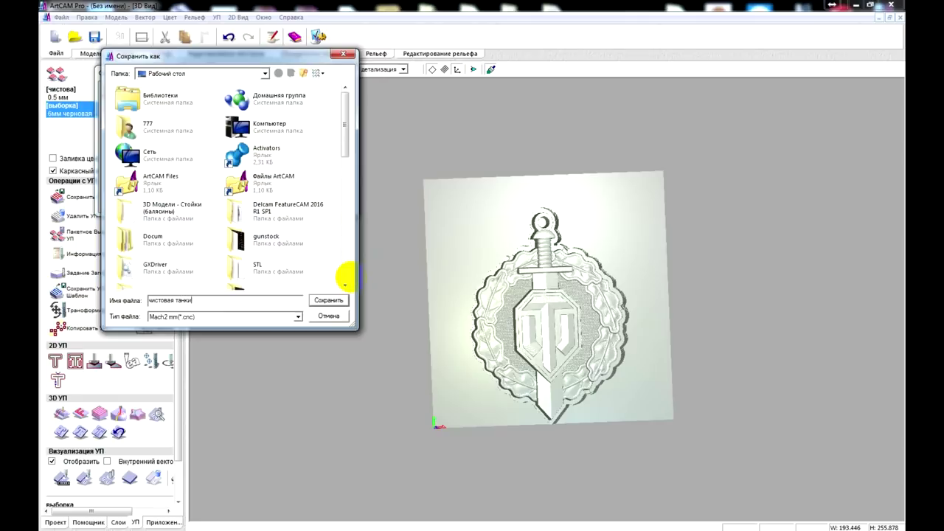
pyautogui.click(328, 300)
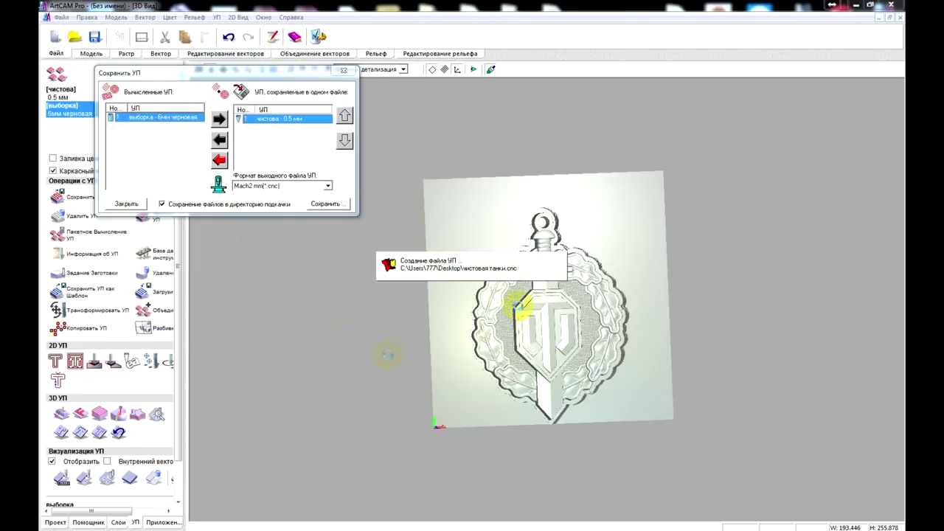